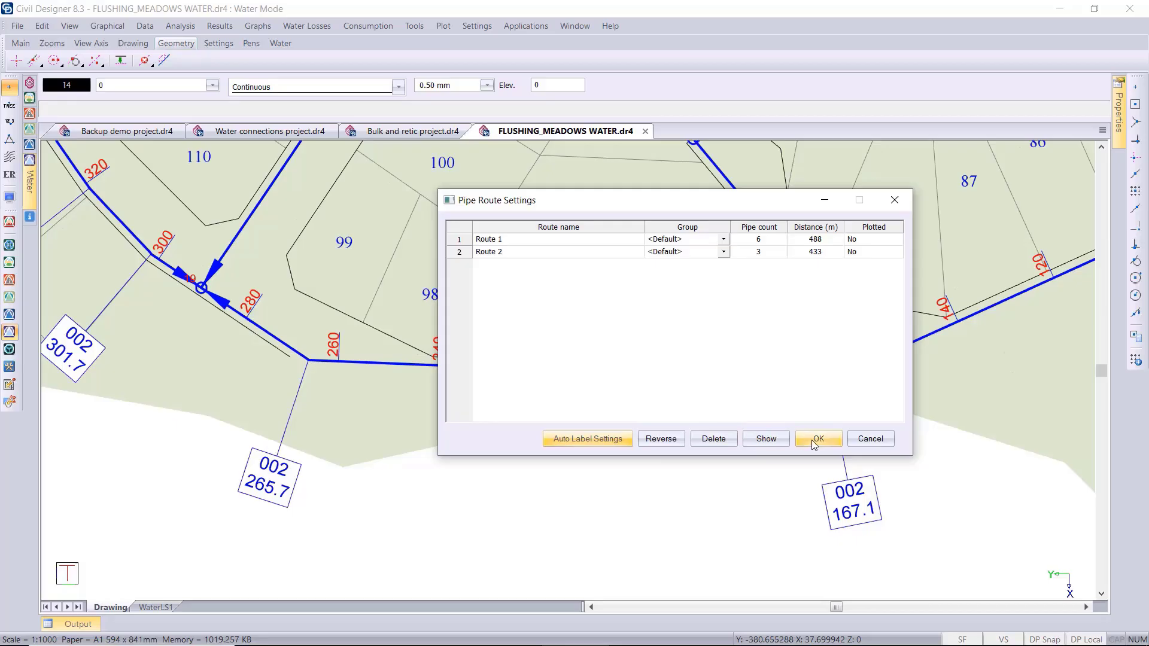
Close Pipe Route Settings and bring up the Route 2 vertical alignment window, moved up-left
left_click(813, 437)
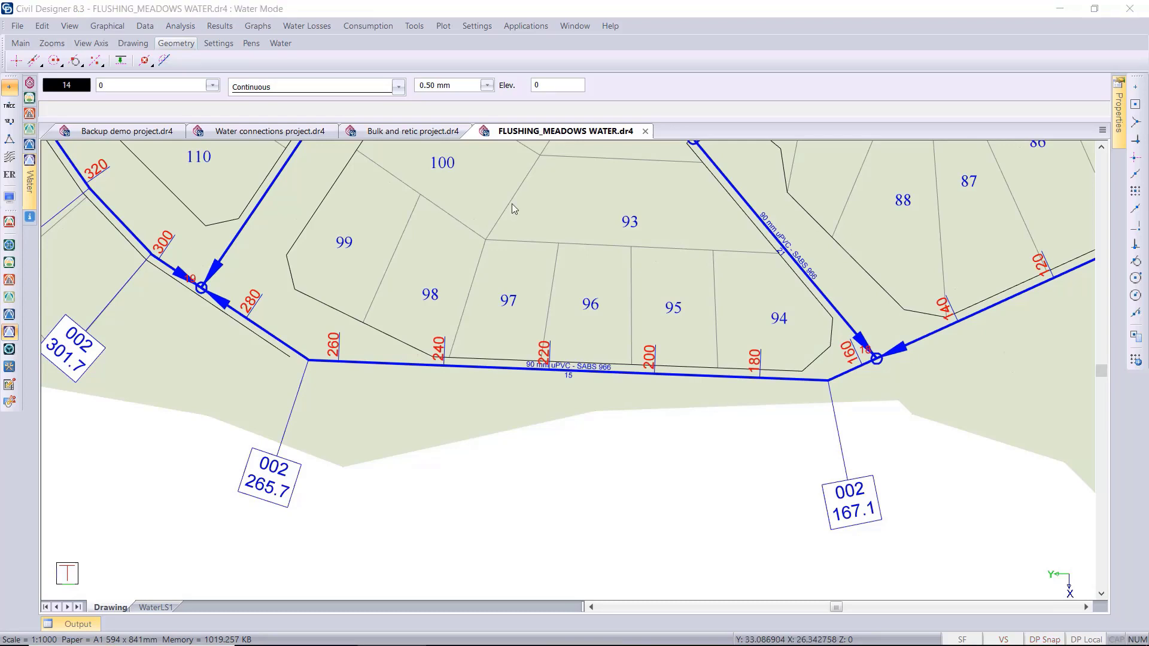
left_click(414, 25)
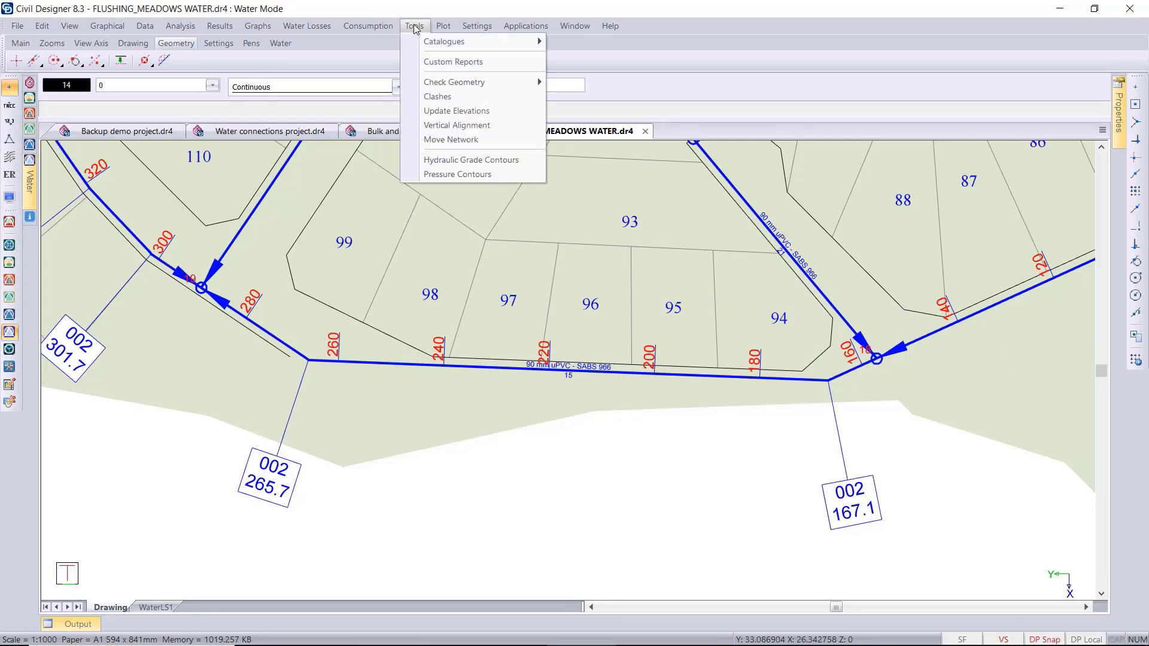
left_click(473, 126)
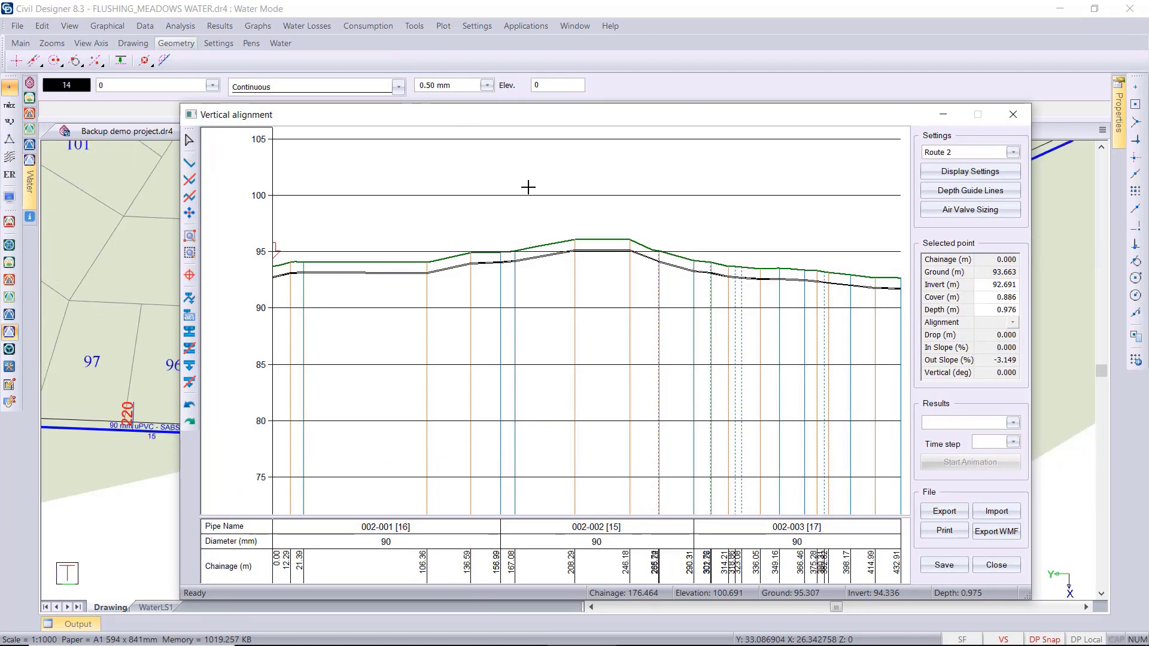
left_click_drag(496, 120, 424, 95)
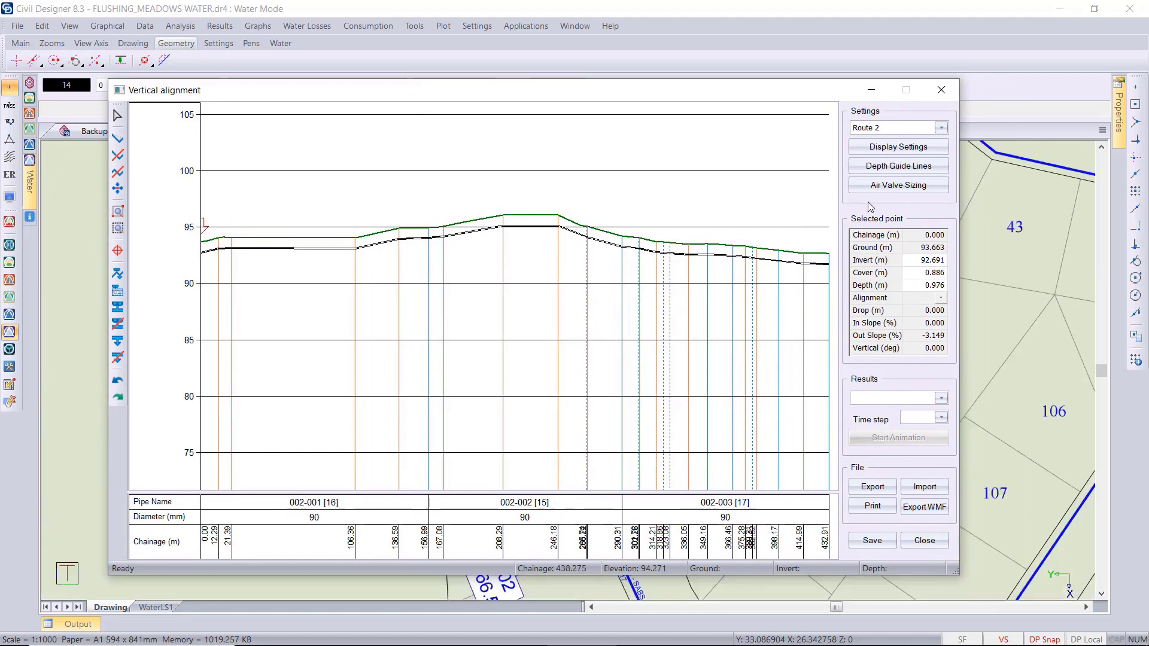
Open the air valve sizing criteria and review pressure, velocity and the 2.65 maximum flow
left_click(877, 186)
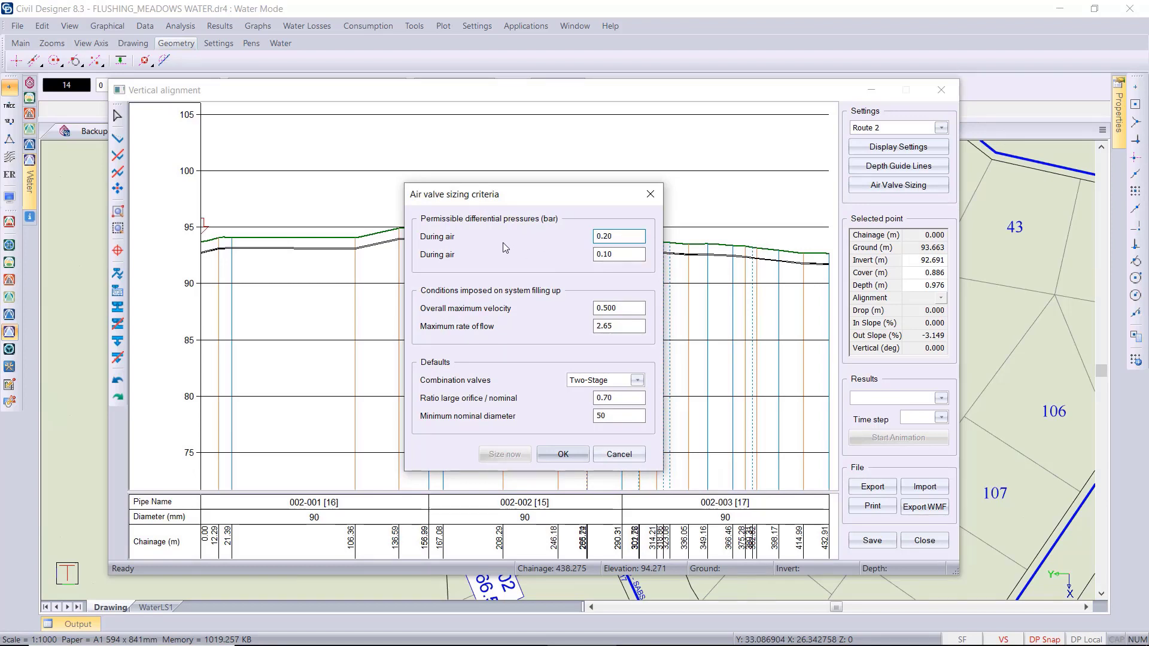
left_click(620, 256)
left_click(613, 308)
left_click(629, 326)
left_click(629, 326)
Try Three-Stage combination valves, then set them back to Two-Stage
left_click(637, 382)
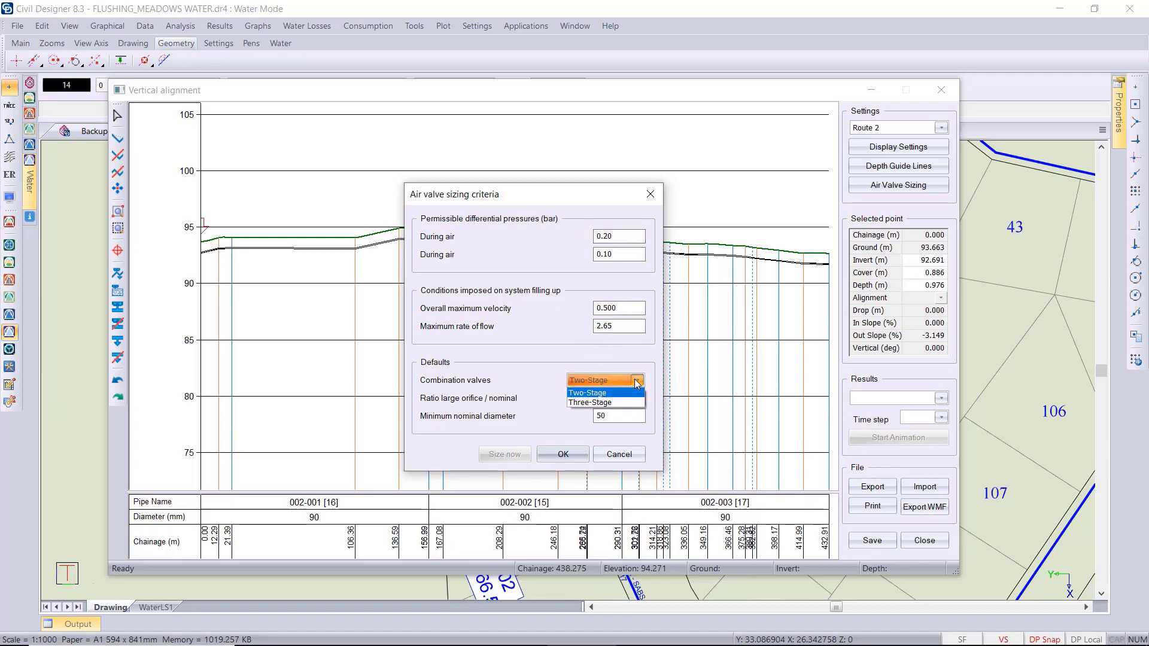
key("Down")
key("Return")
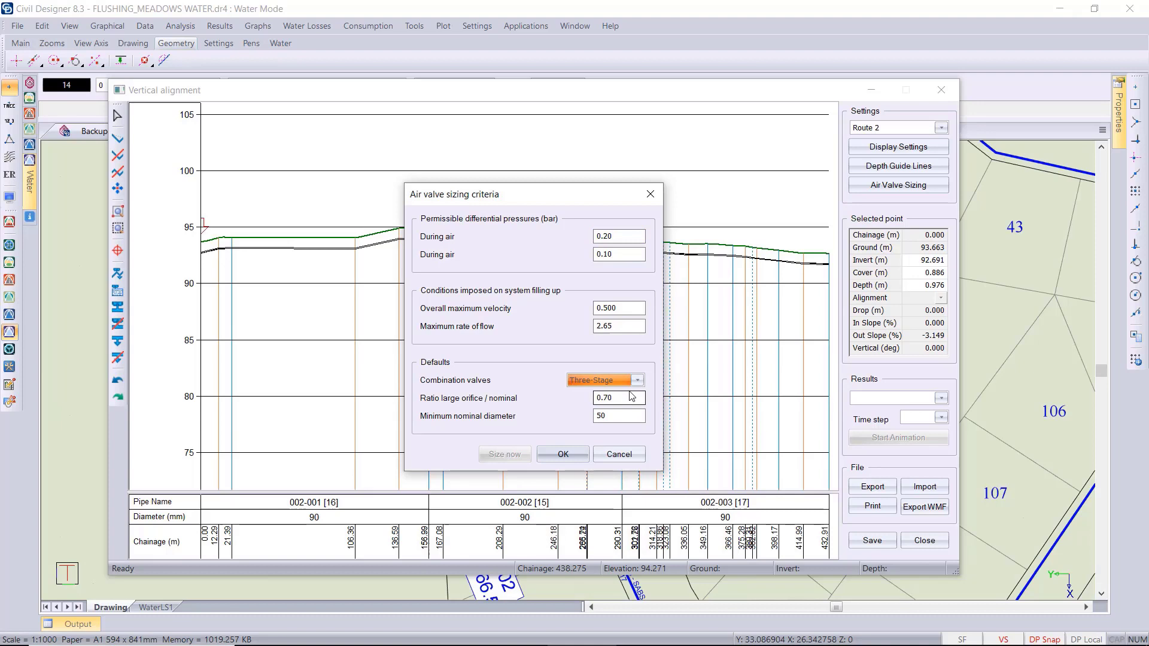
left_click(638, 382)
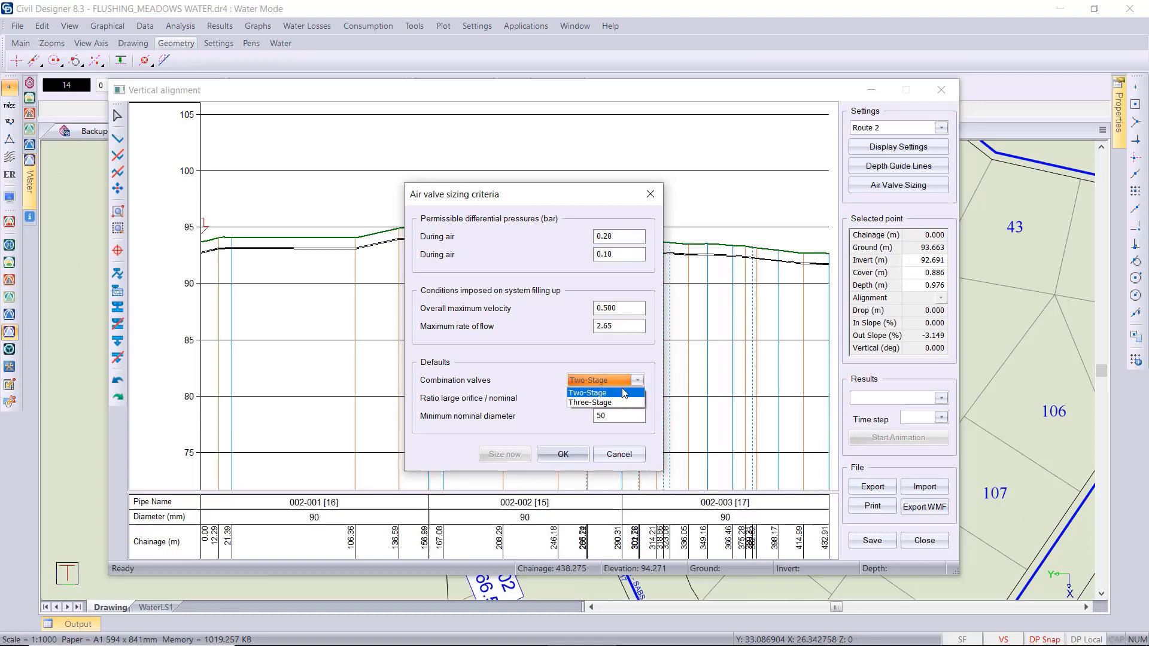
left_click(624, 391)
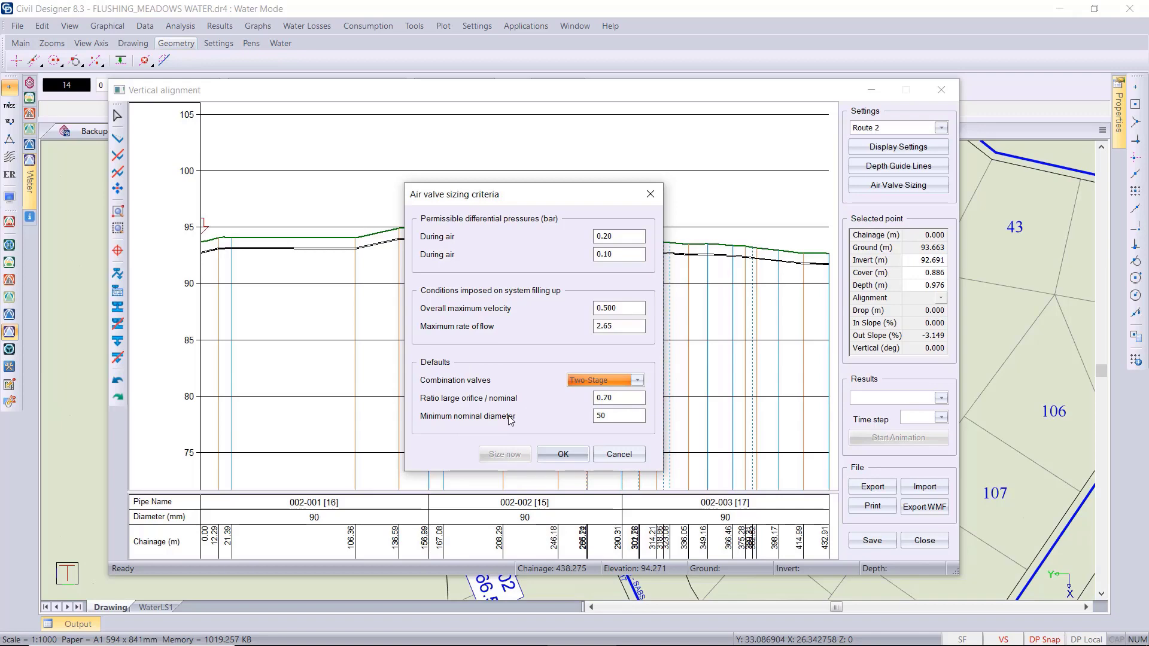
Accept the sizing criteria and open the automatic air and scour valve placement options
left_click(564, 454)
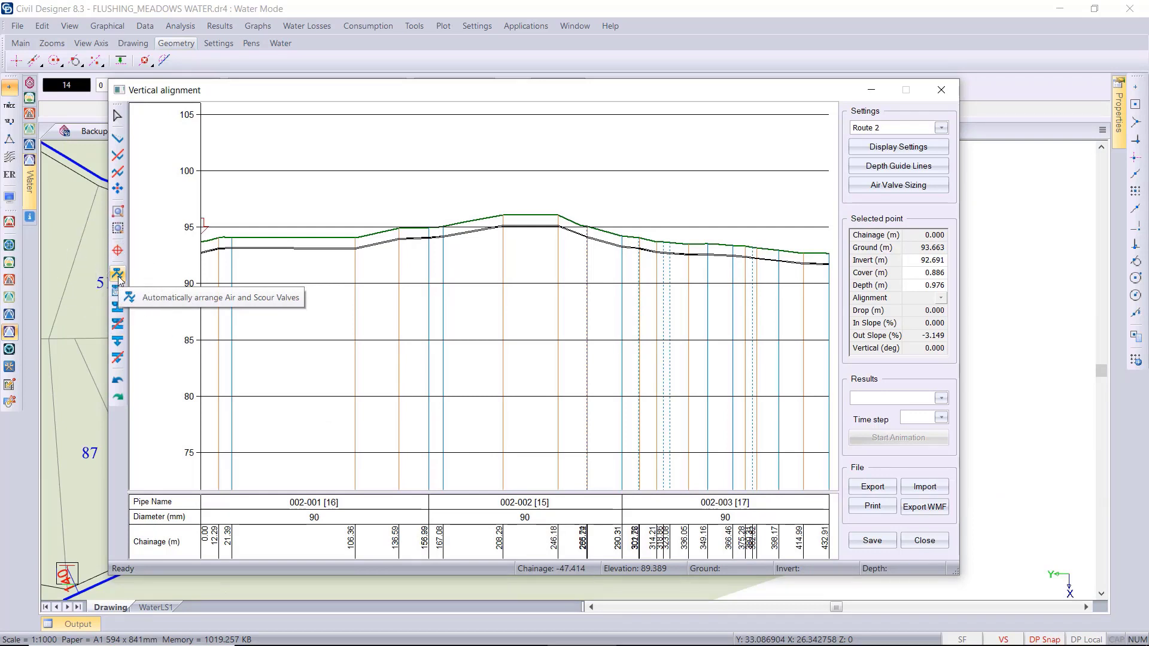
left_click(117, 275)
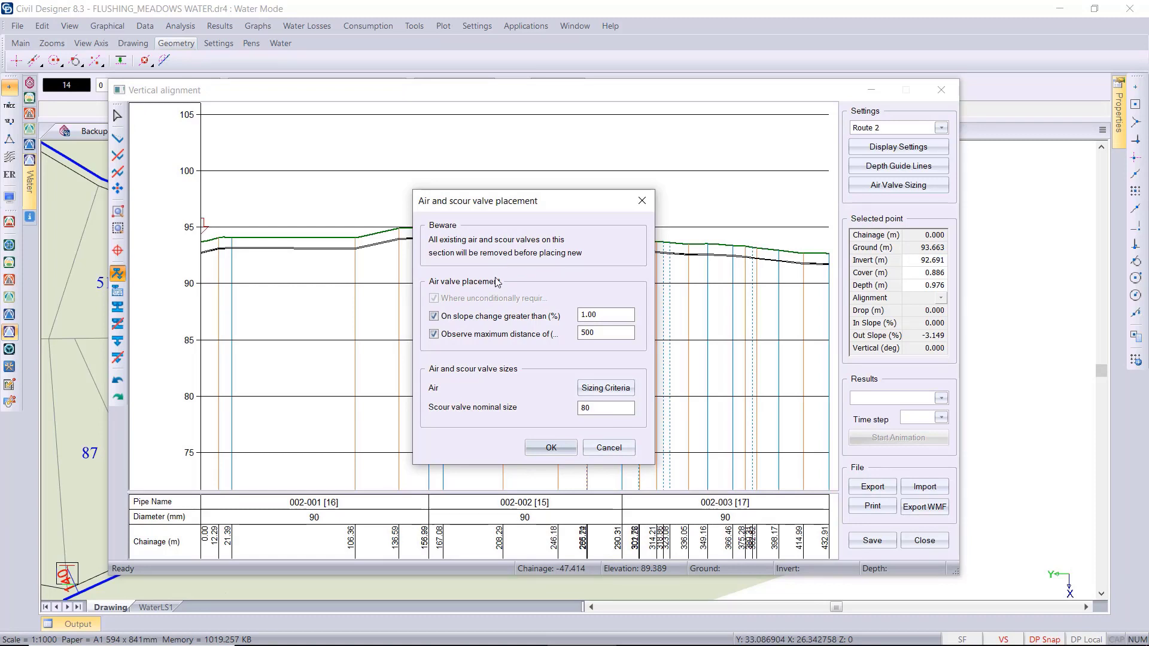
left_click(495, 304)
left_click(579, 338)
left_click(600, 406)
Auto-place air and scour valves along Route 2, then remove the air valve near chainage 302
left_click(550, 447)
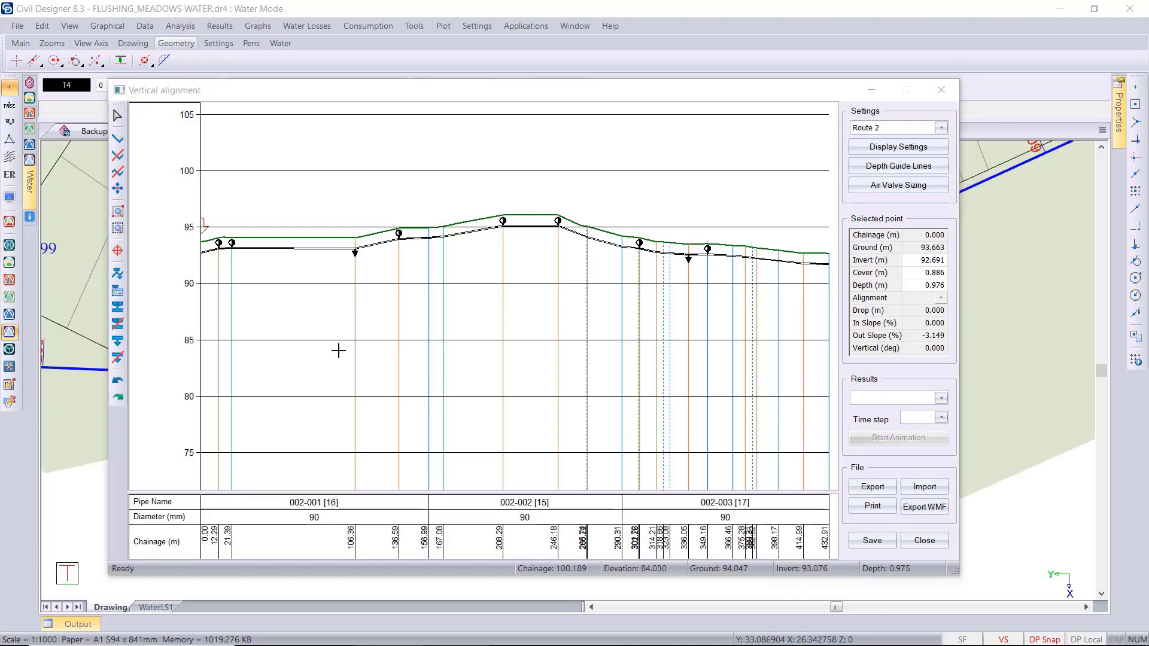
left_click(118, 323)
left_click(114, 355)
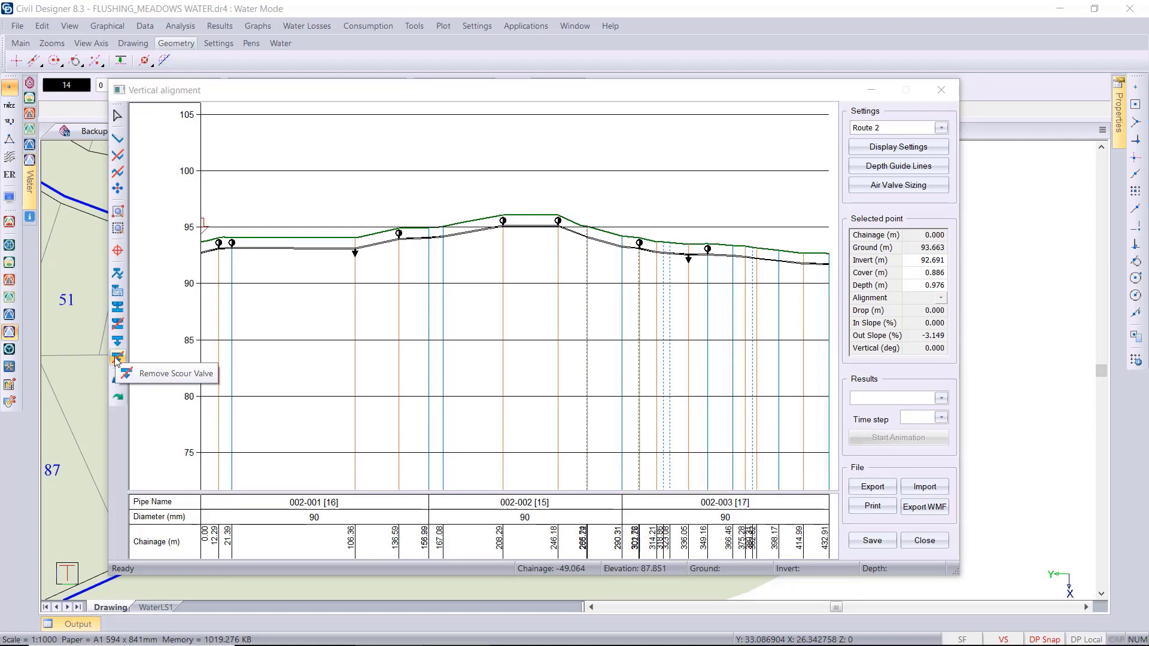
left_click(119, 324)
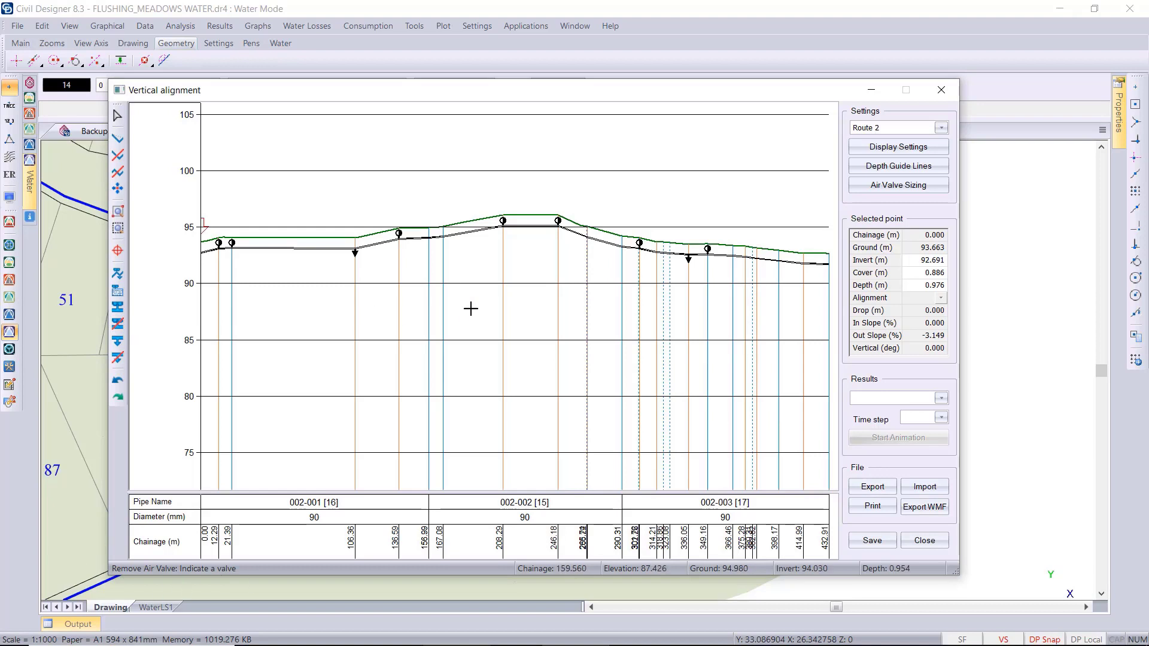
left_click(641, 254)
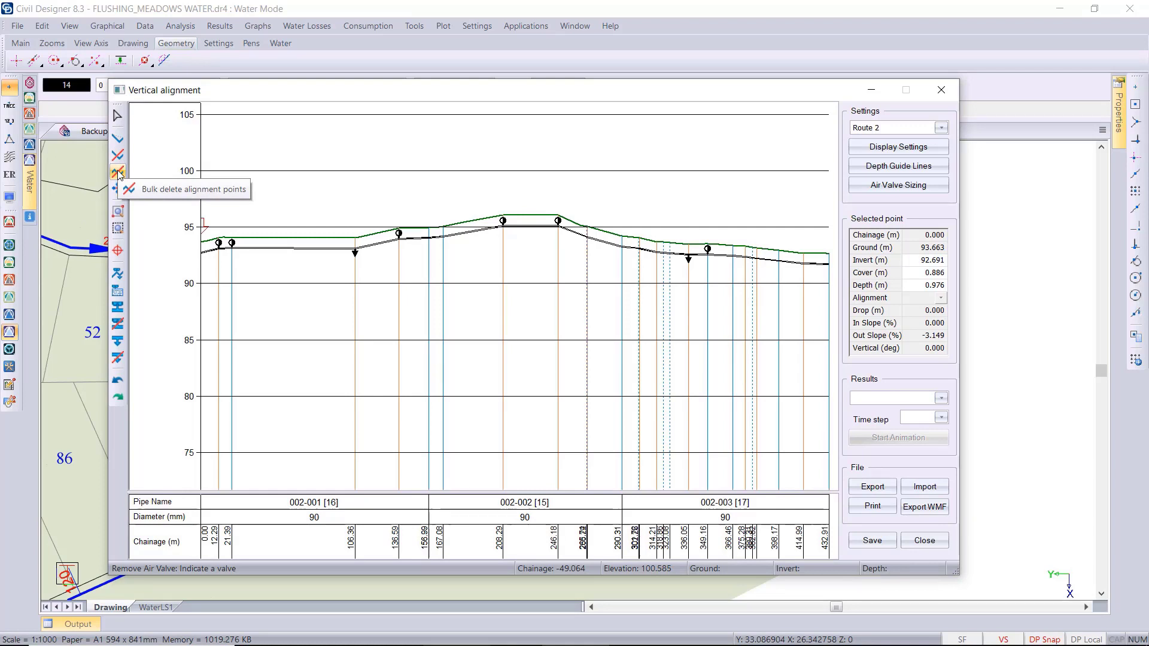
Bulk delete the alignment points between chainages 106.36 and 208.29 on the profile
left_click(118, 173)
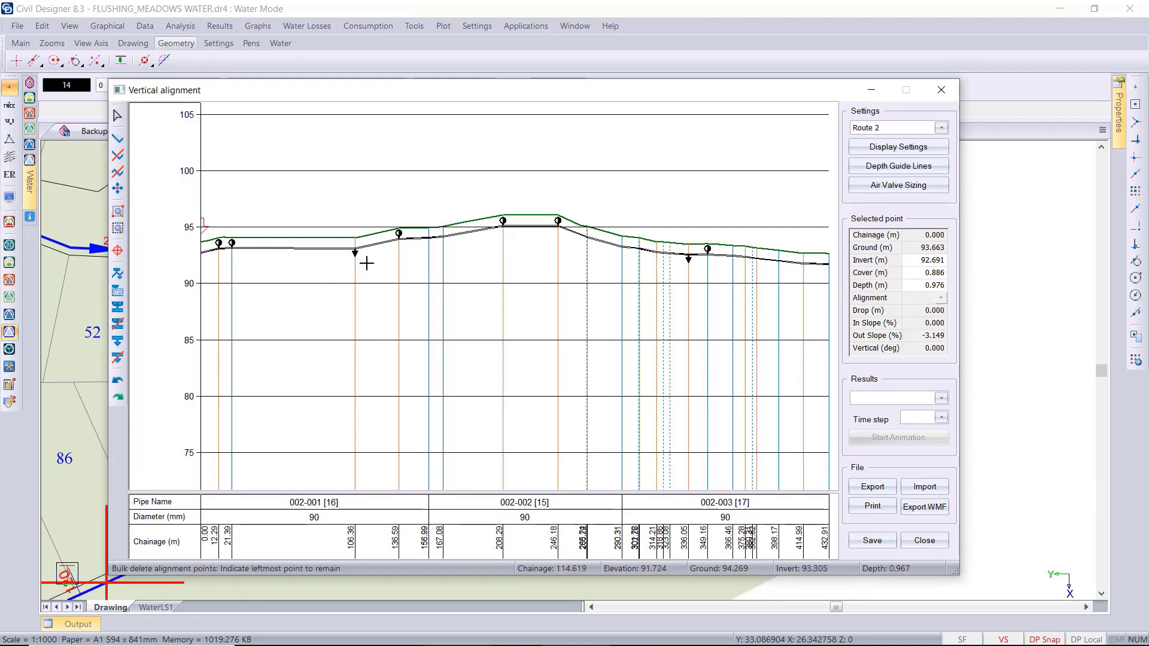
left_click(400, 242)
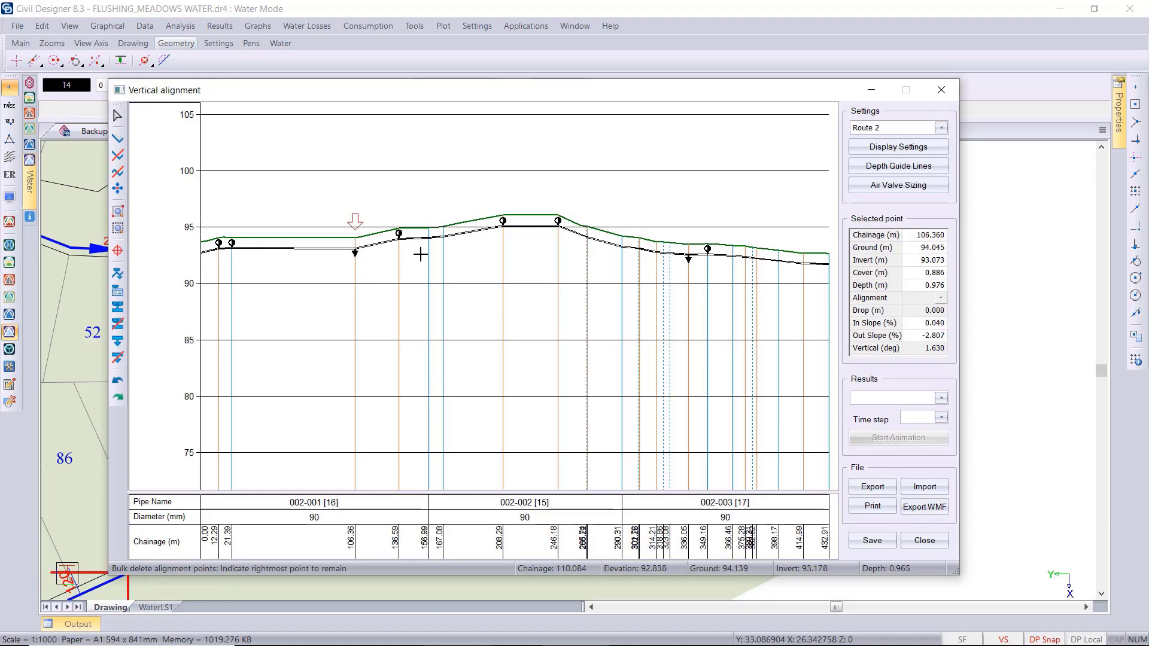
left_click(507, 233)
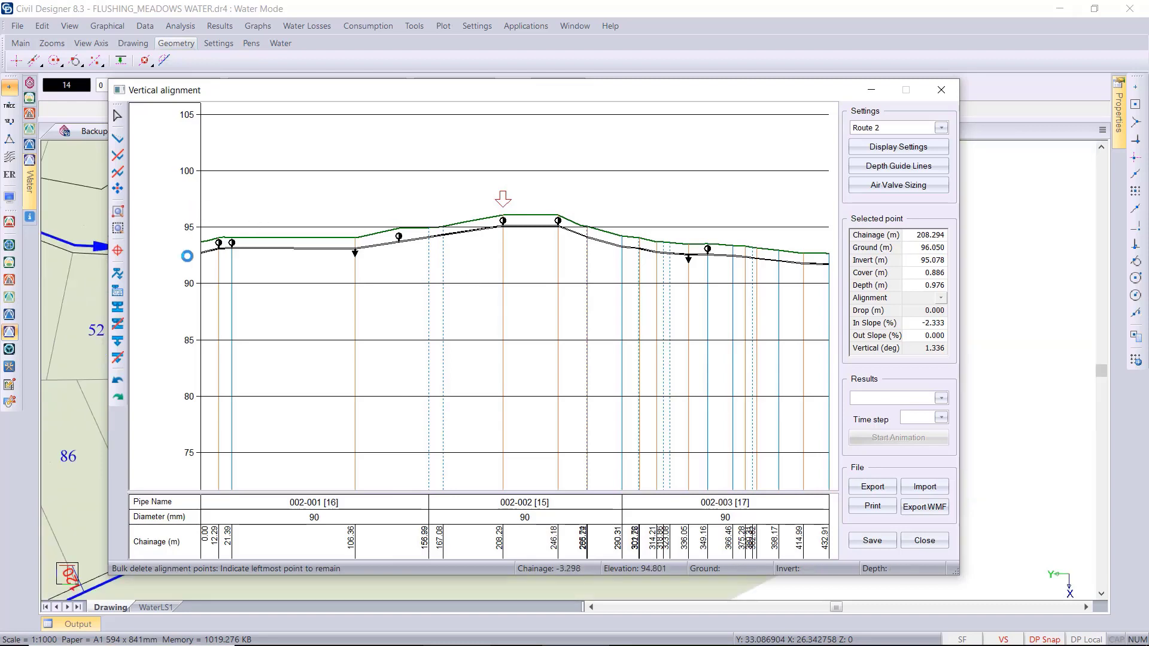
Re-place the valves on the revised profile, then save and close the vertical alignment
left_click(119, 275)
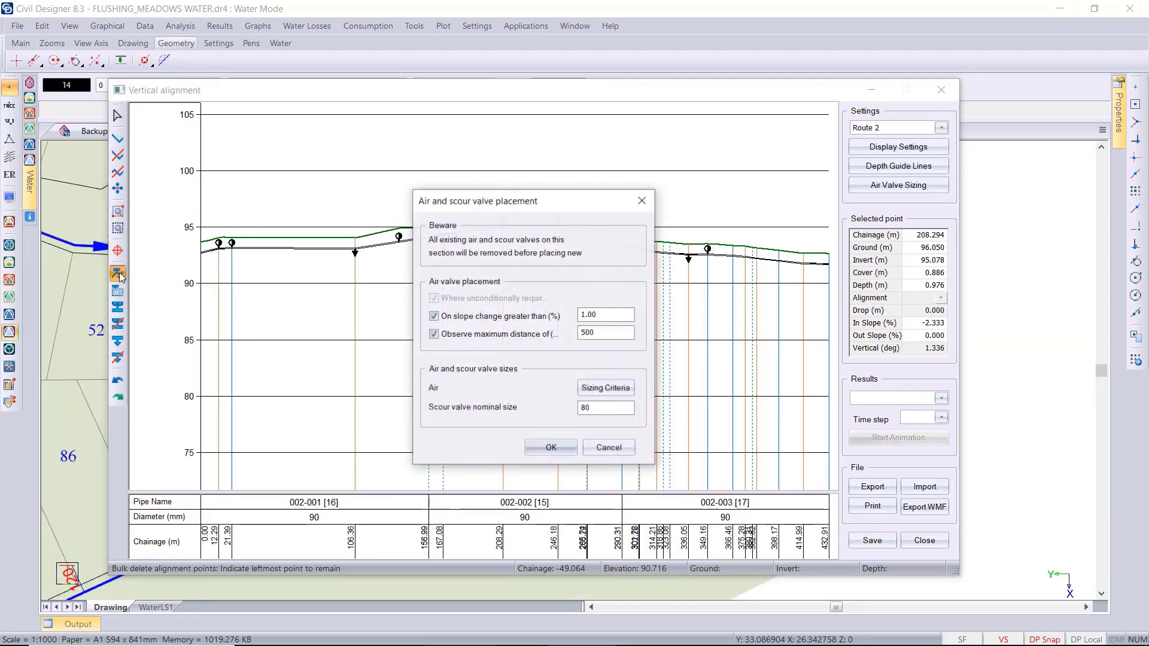
left_click(547, 447)
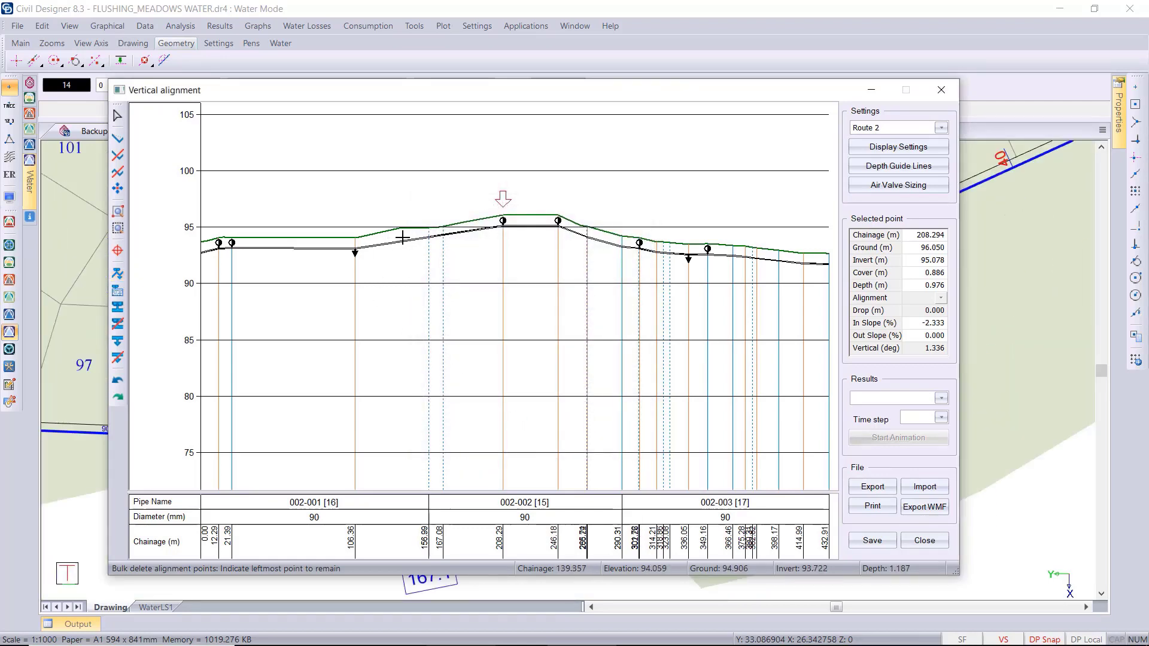
key("Escape")
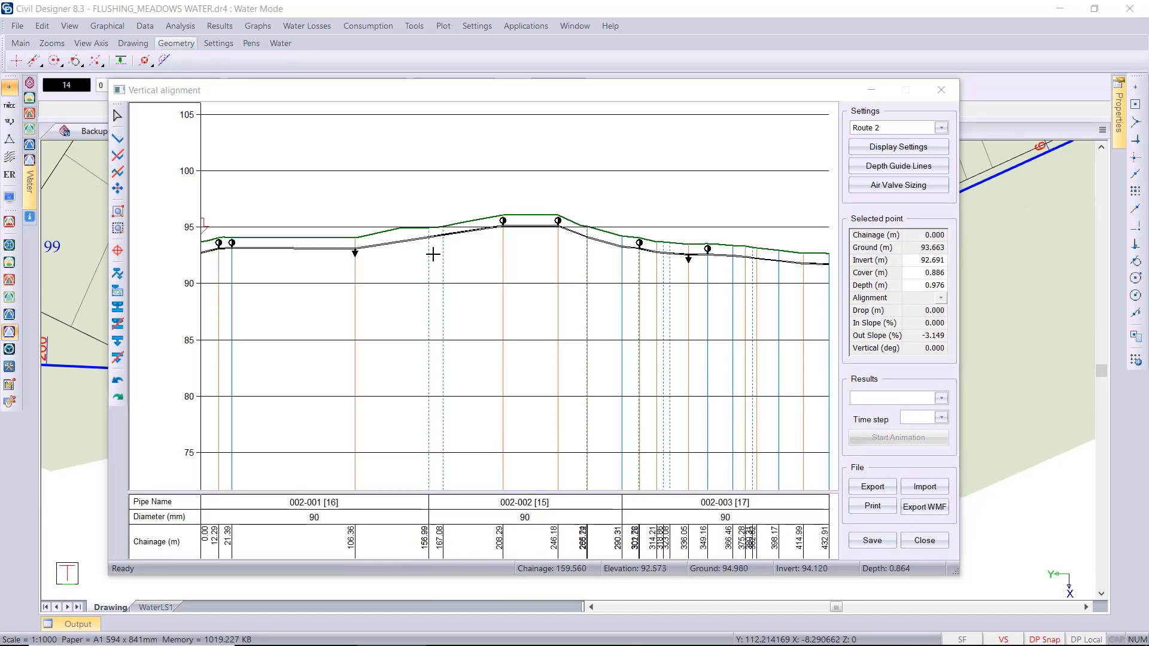
left_click(868, 544)
left_click(913, 540)
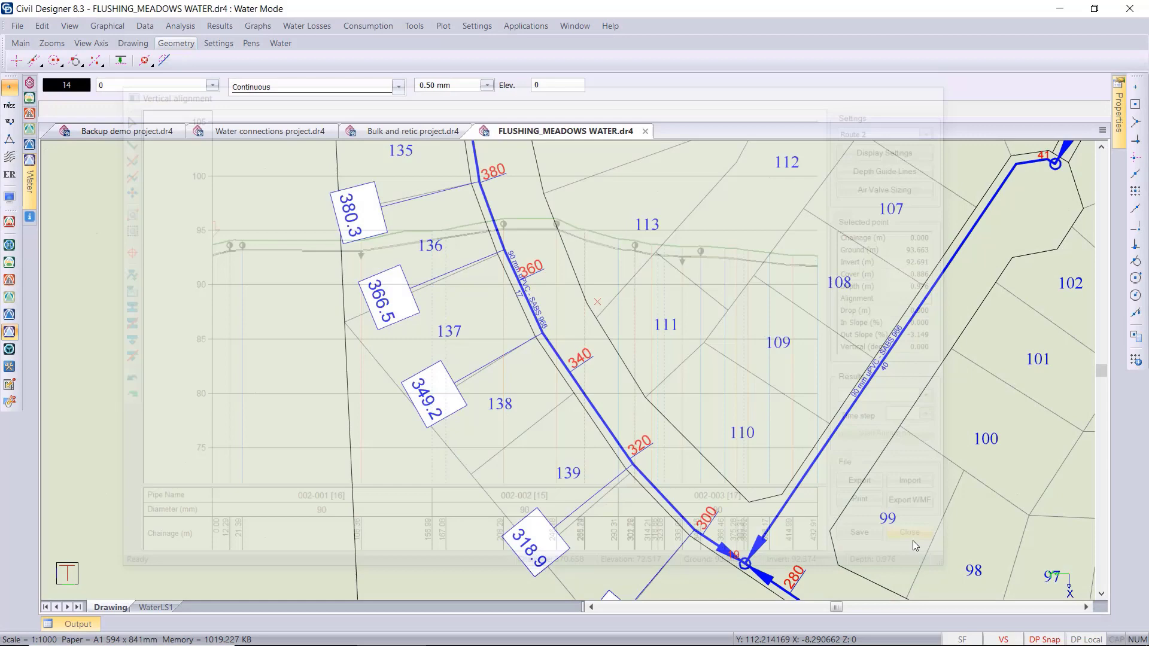
Turn on water annotations and air/scour valves in Display Settings, then reopen Display Settings
left_click(10, 198)
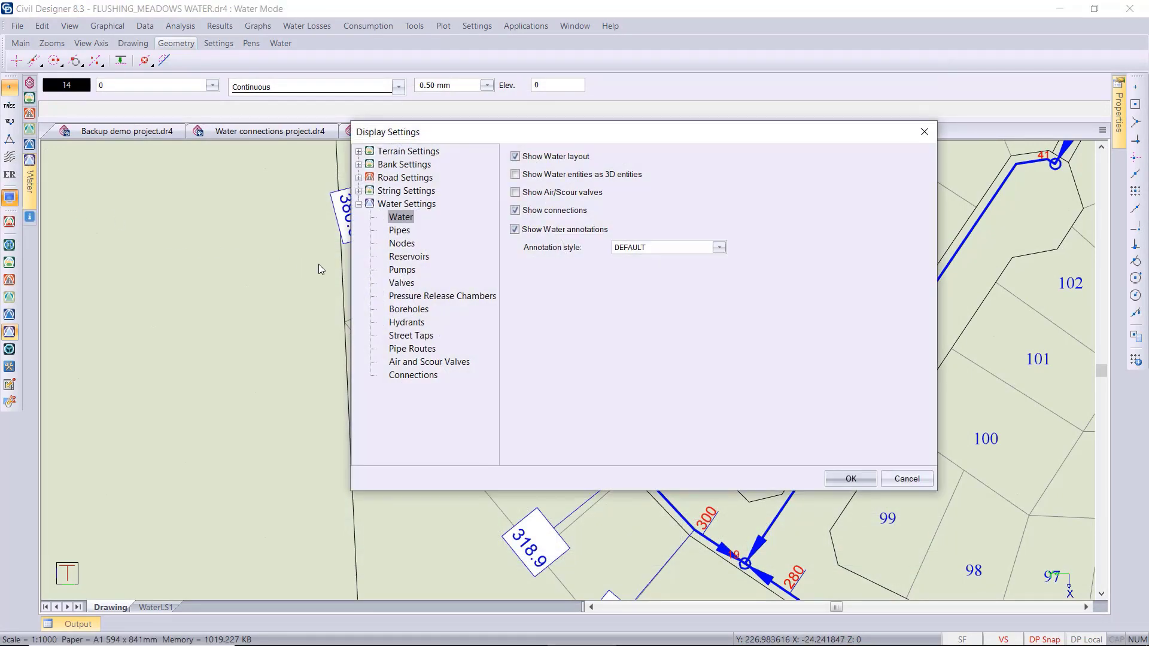
left_click(515, 228)
left_click(851, 478)
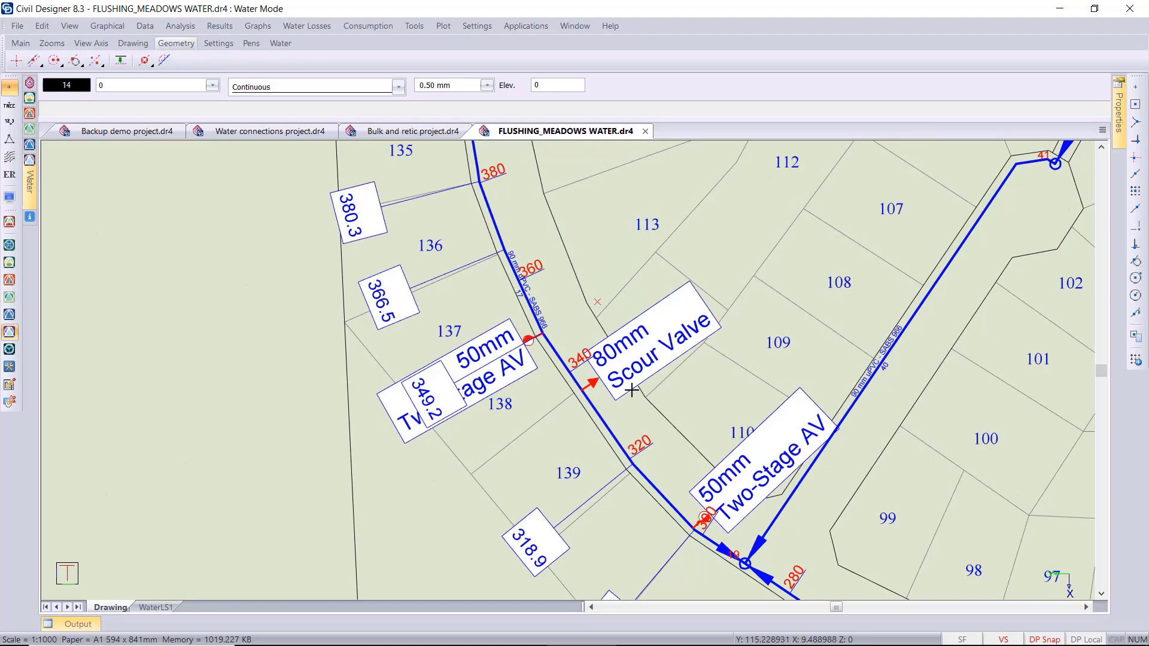
left_click(10, 198)
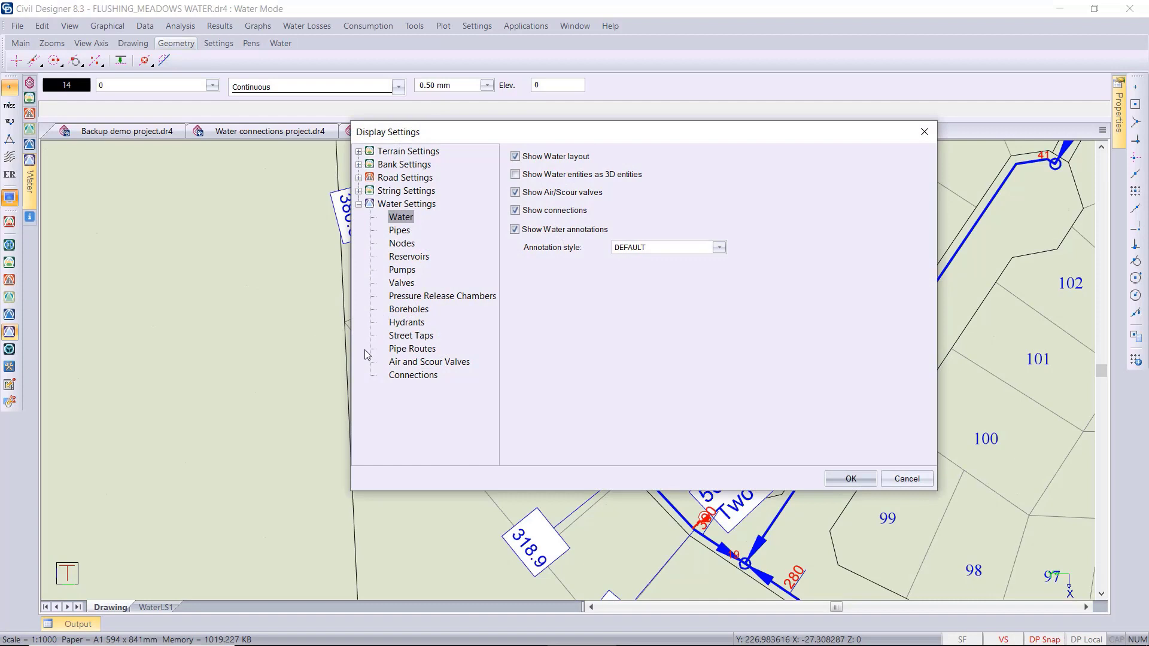
Check the Air and Scour Valves symbol and annotation settings, then close Display Settings
left_click(408, 364)
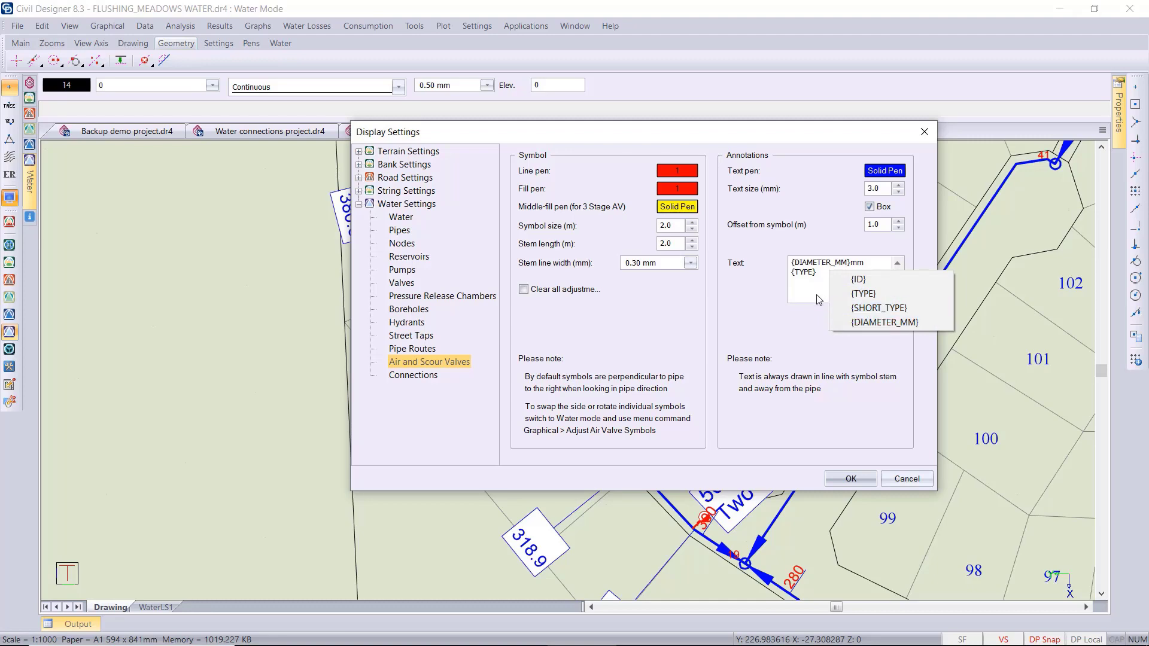
left_click(850, 479)
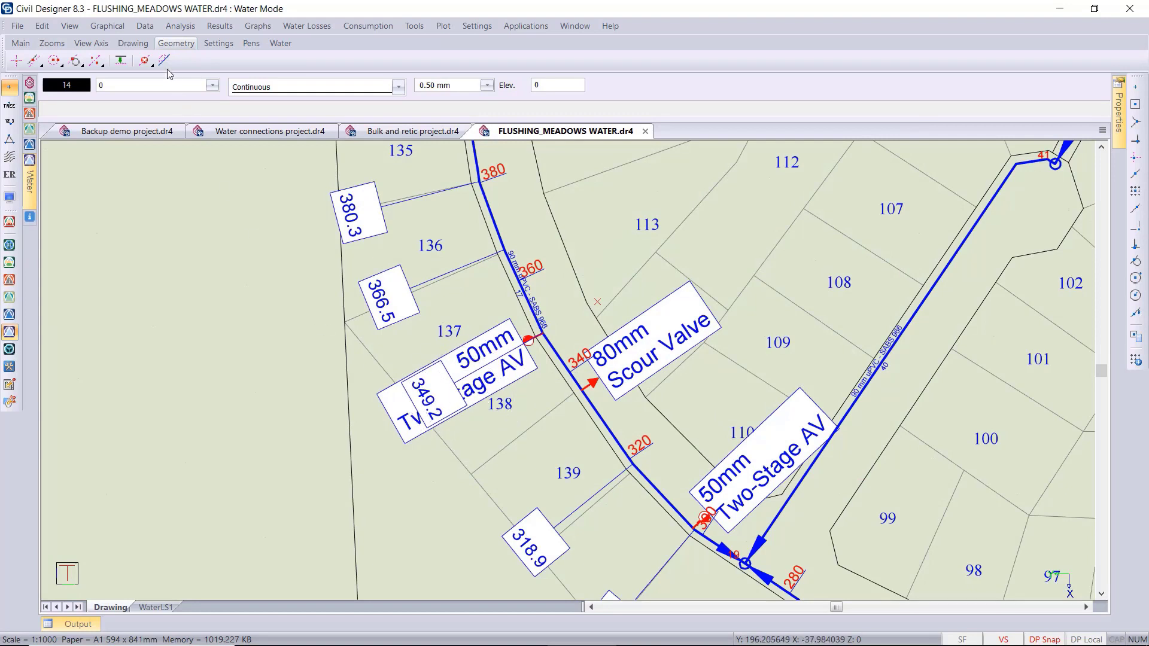
Rotate the 50mm Two-Stage AV symbol near chainage 360 by 180 degrees
left_click(109, 27)
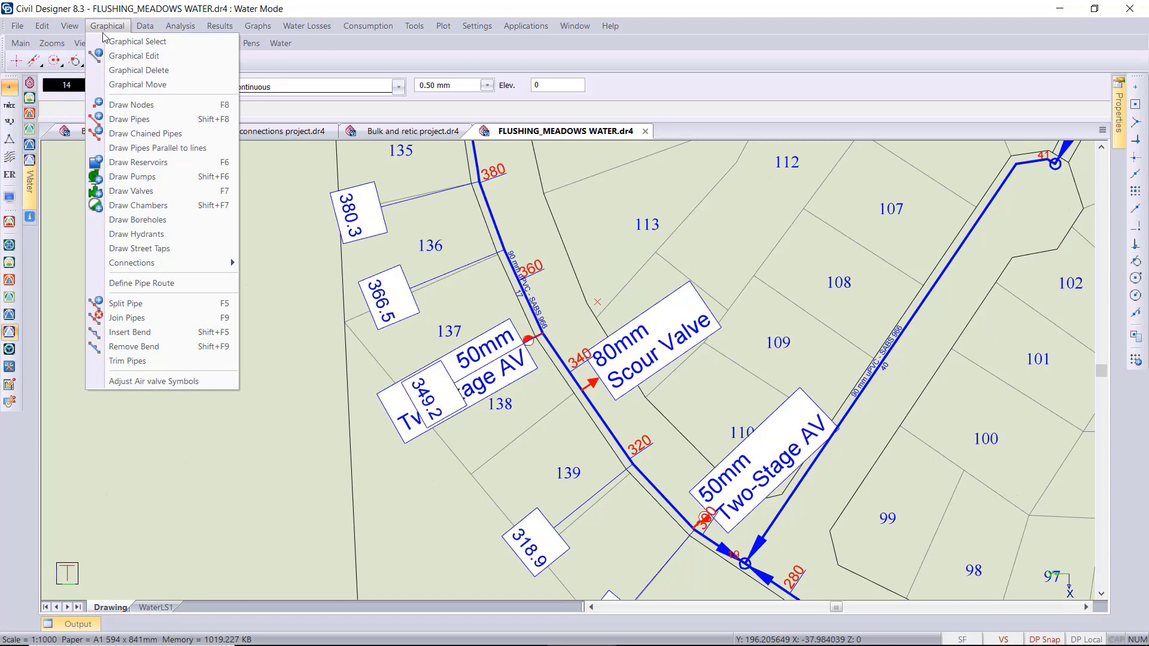
left_click(149, 382)
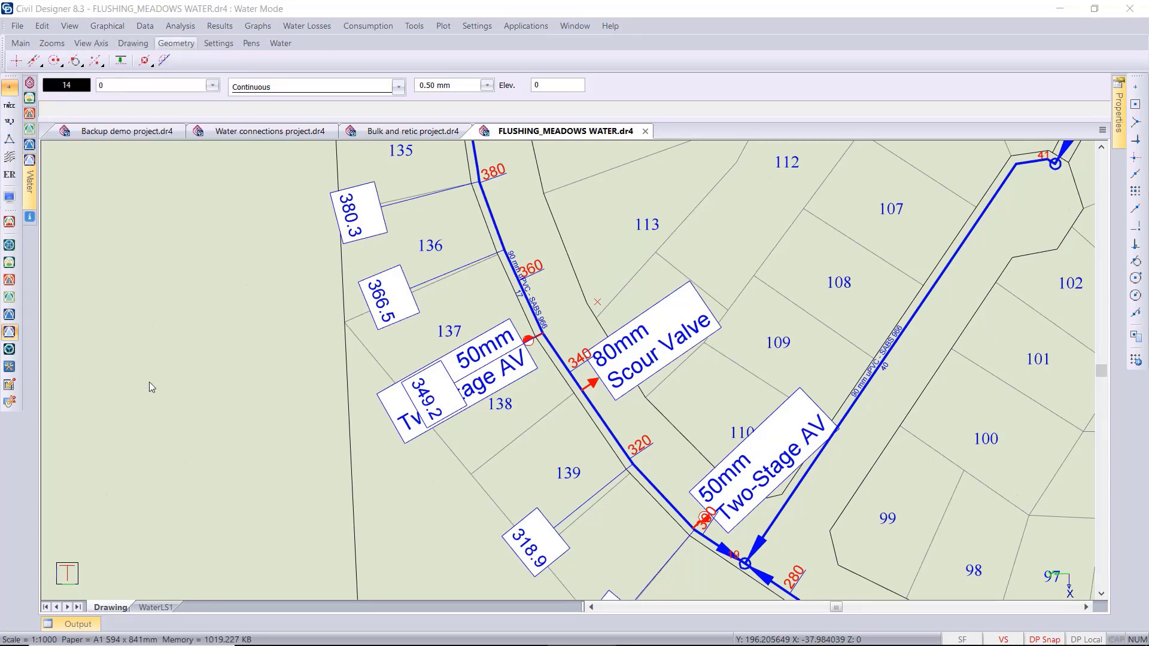
left_click(496, 354)
left_click(160, 105)
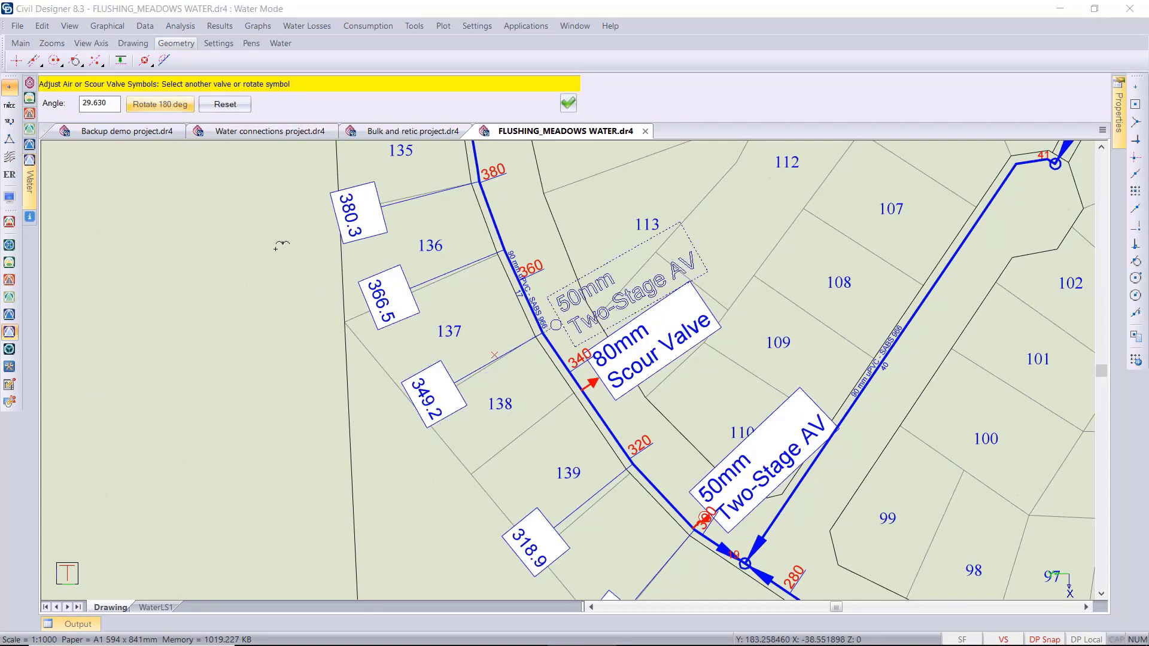
key("Escape")
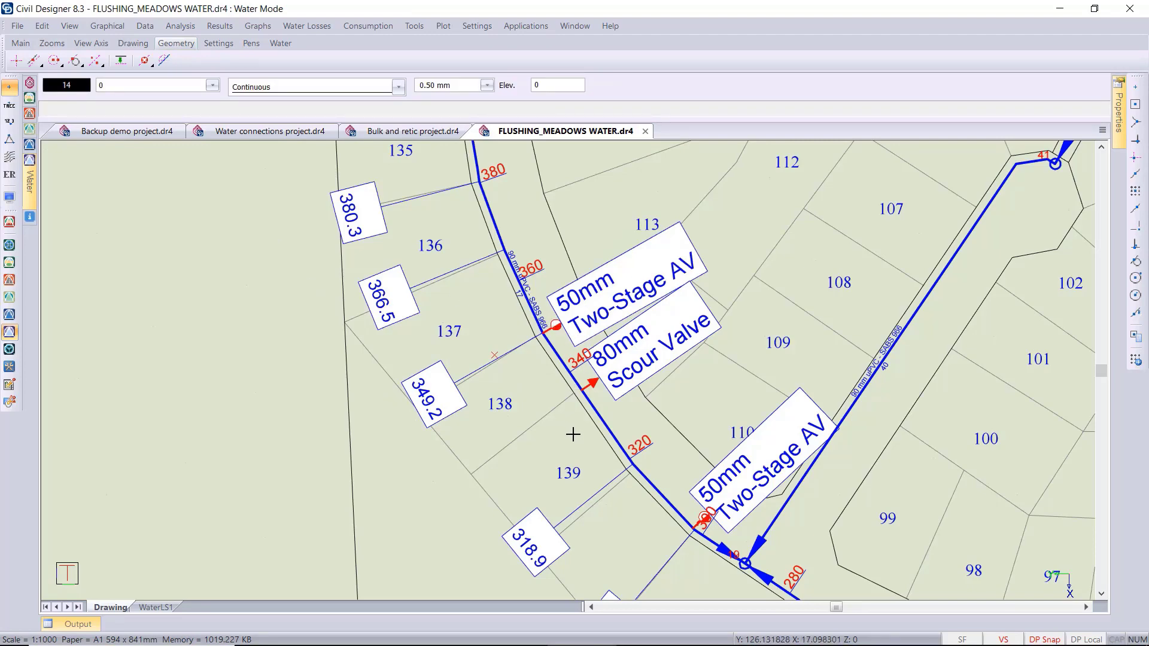
Start generating a new long-section plot sheet and accept its sheet file
scroll(573, 435, "down", 1)
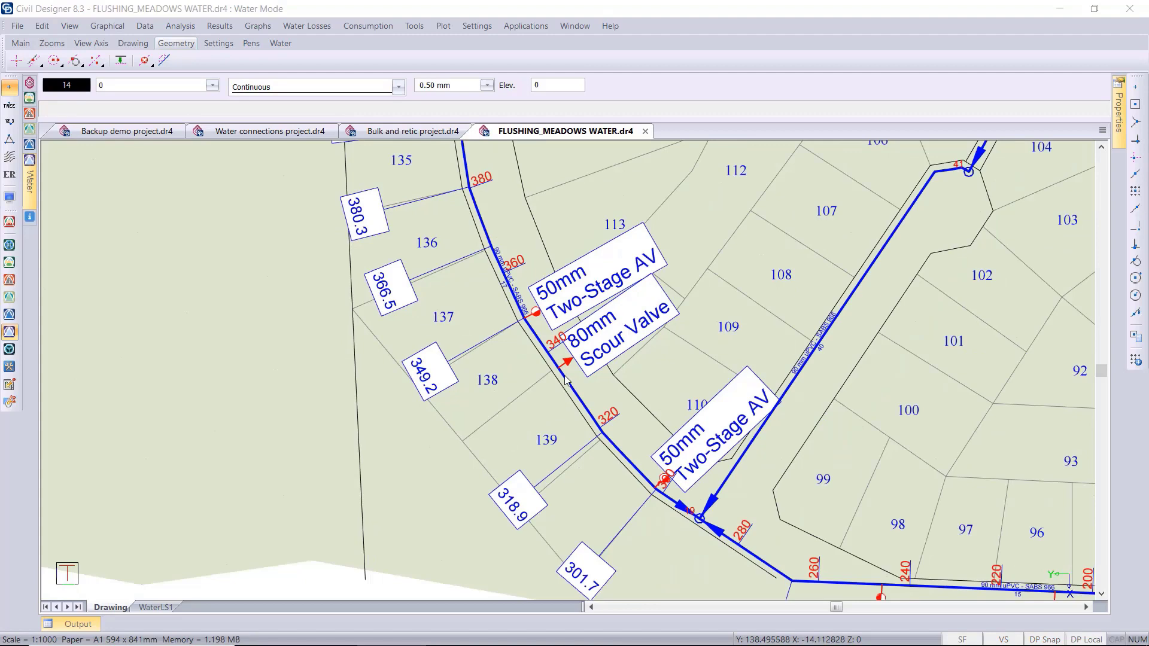
left_click(446, 25)
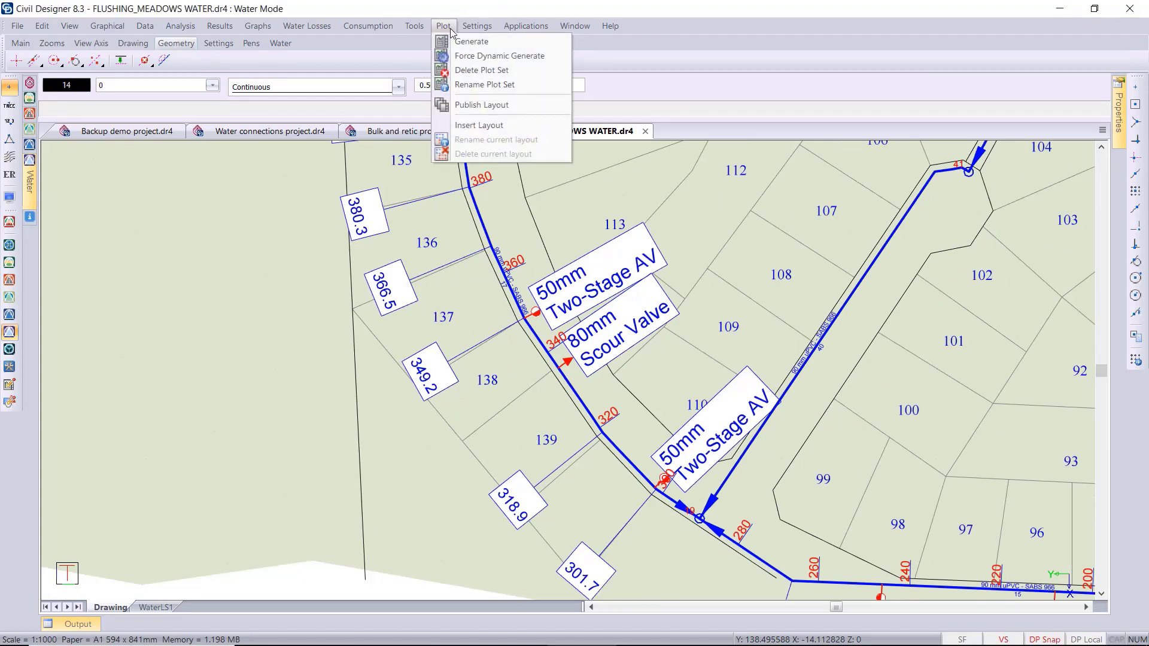
left_click(472, 41)
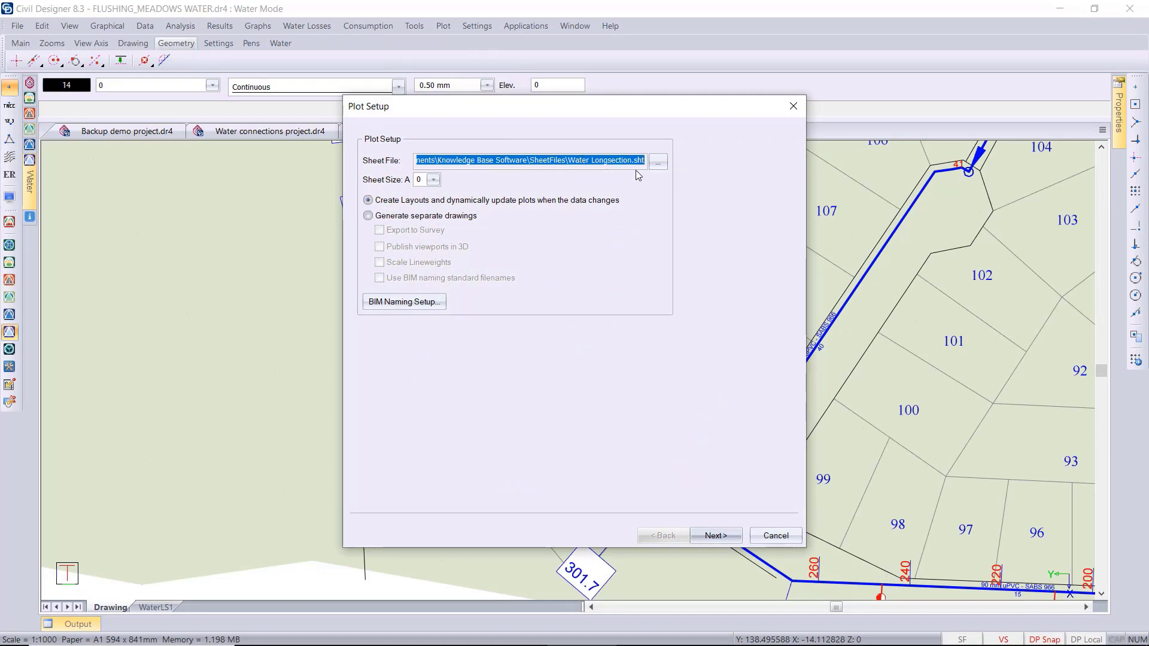
left_click(720, 536)
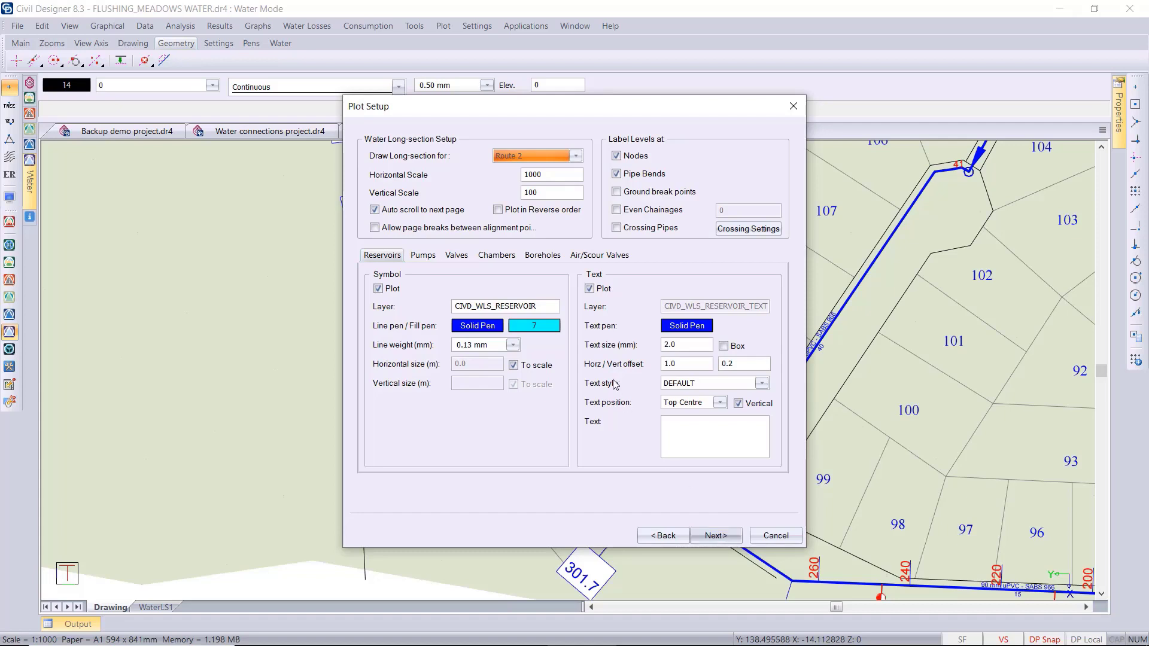
Choose Route 2 for the long-section, review the Air/Scour Valves label fields, and continue
left_click(576, 157)
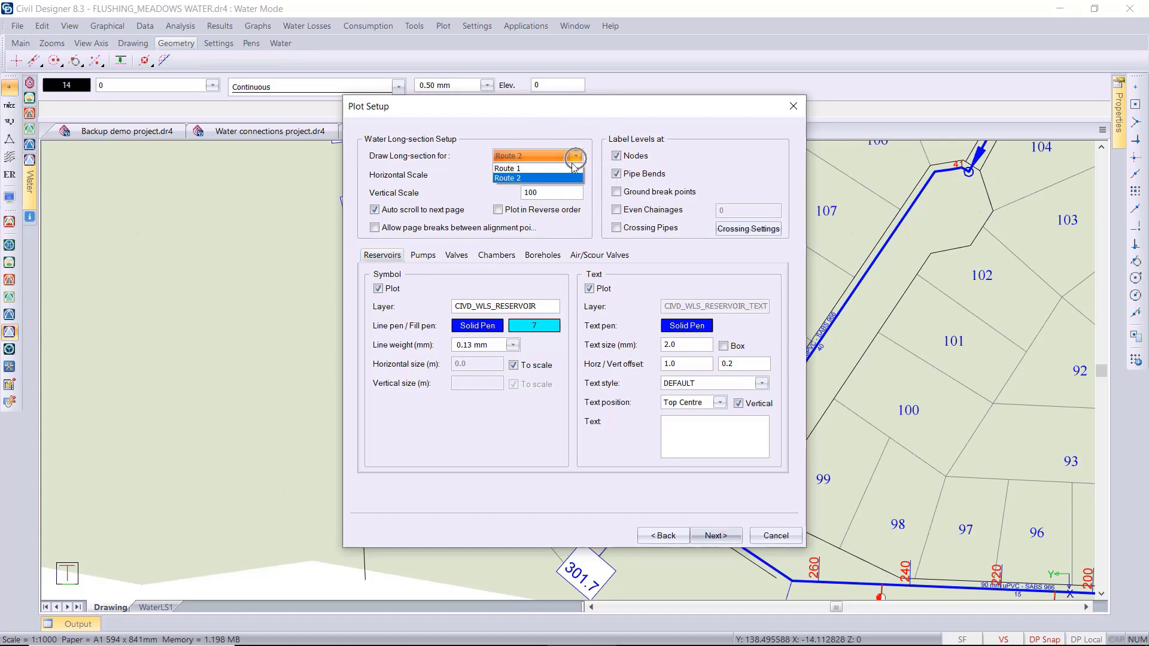
left_click(562, 178)
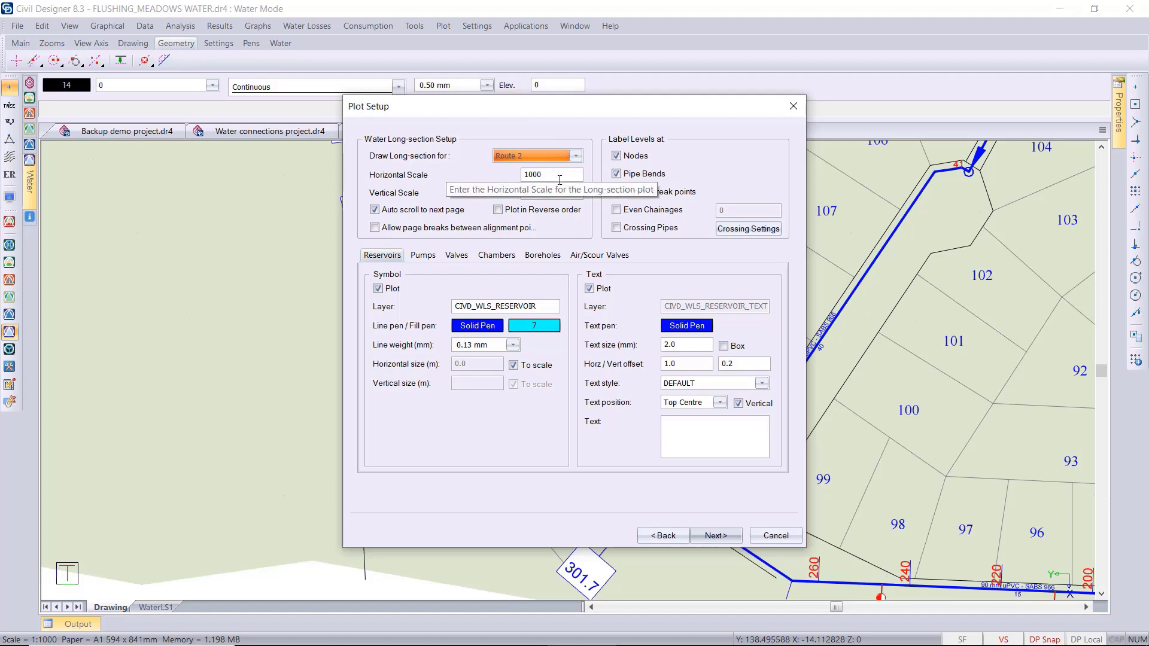
left_click(592, 255)
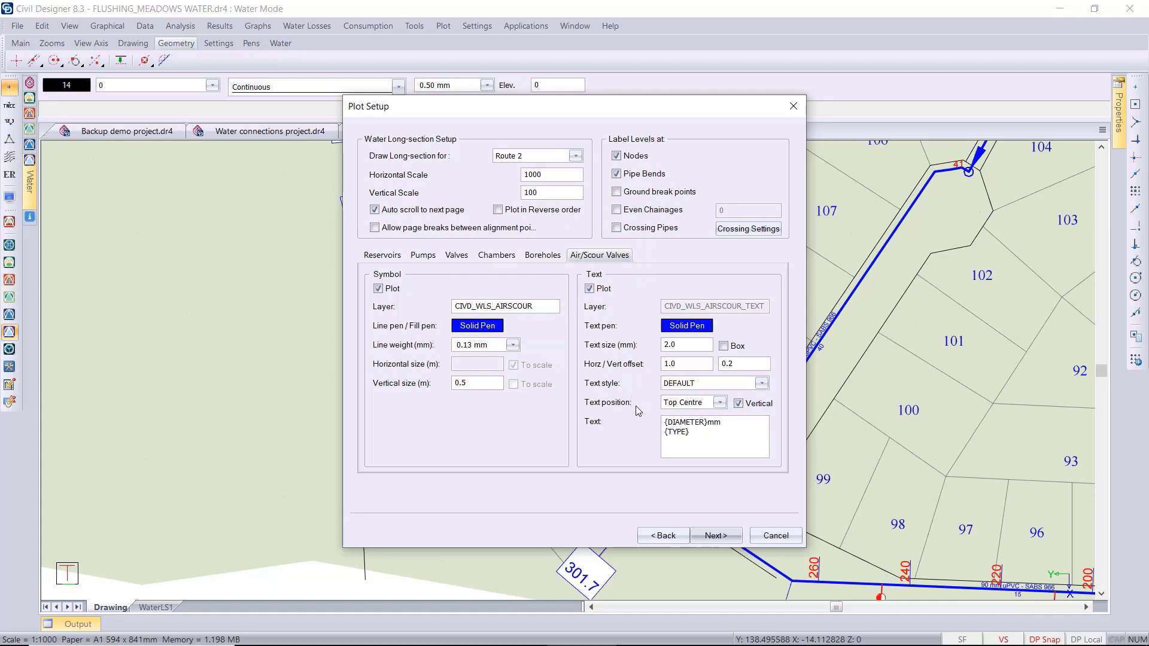
right_click(719, 434)
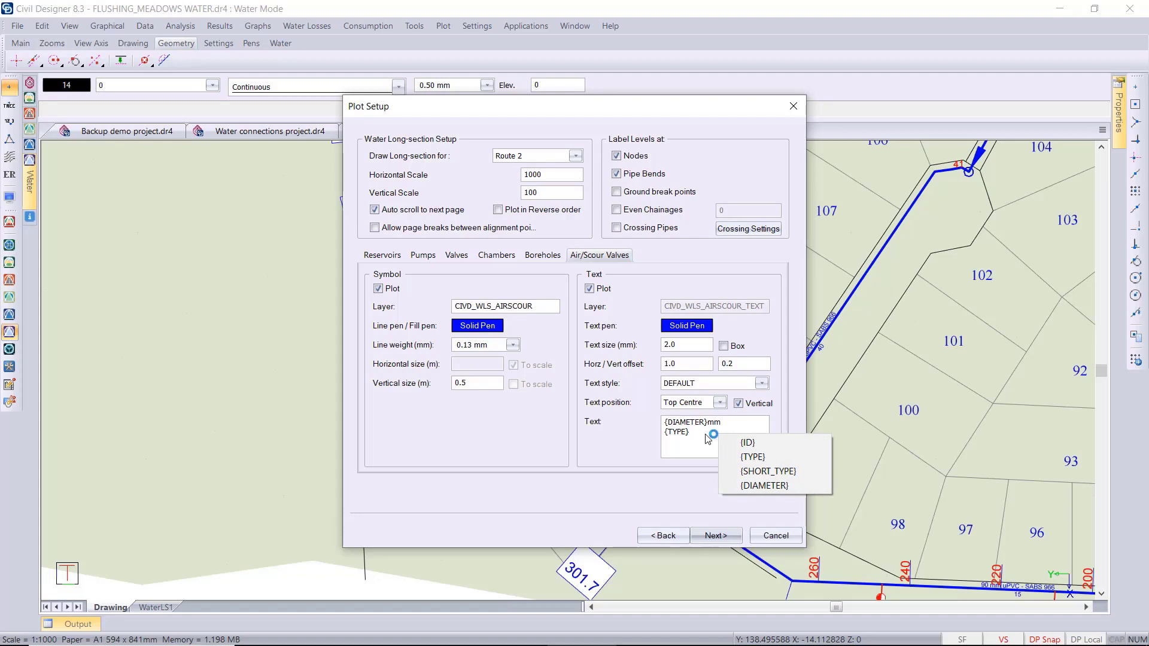
left_click(708, 438)
Generate the Route 2 long-section on sheet WaterLS2 and inspect its 50mm Two-Stage AV and 80mm Scour Valve labels
left_click(713, 534)
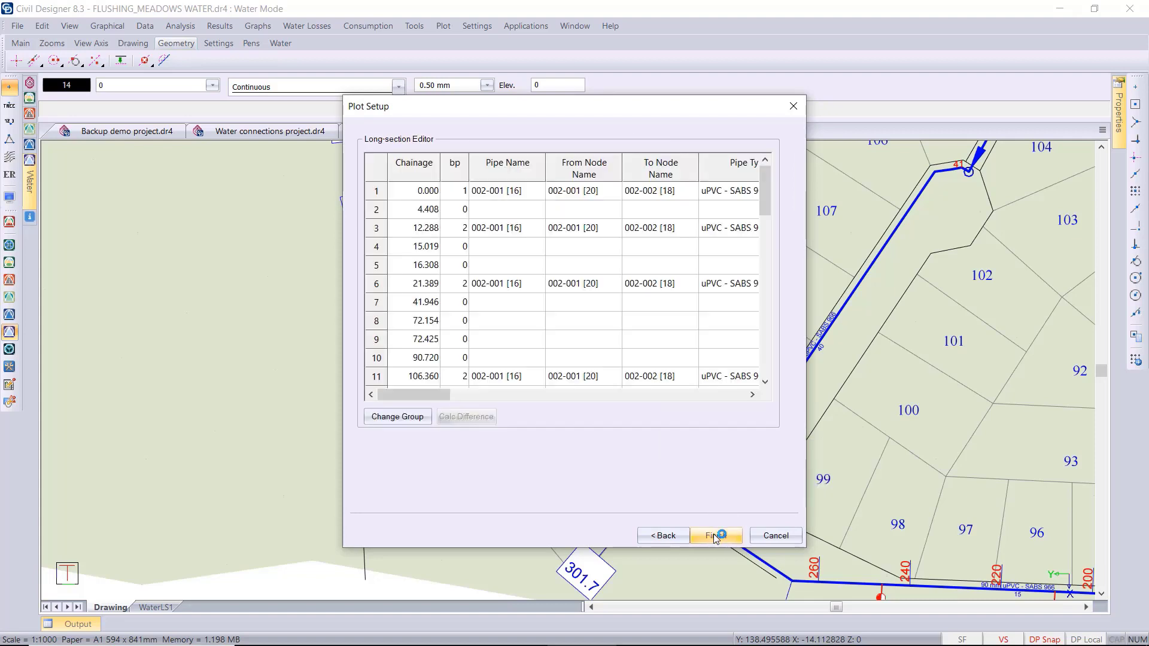
left_click(713, 534)
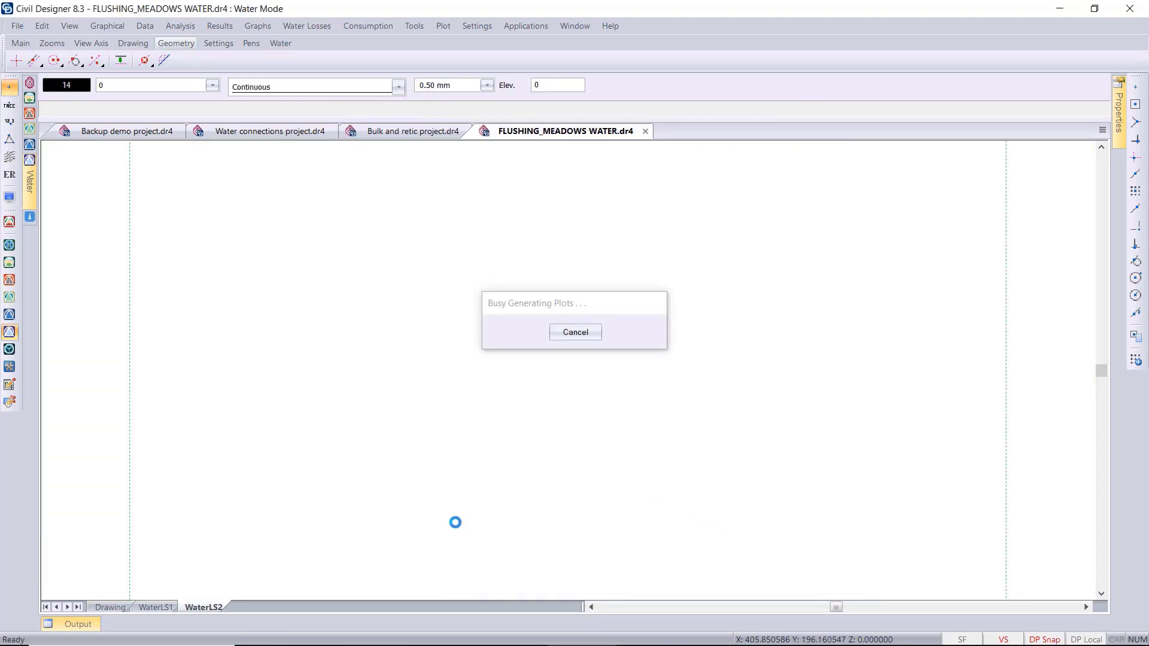
scroll(566, 369, "up", 3)
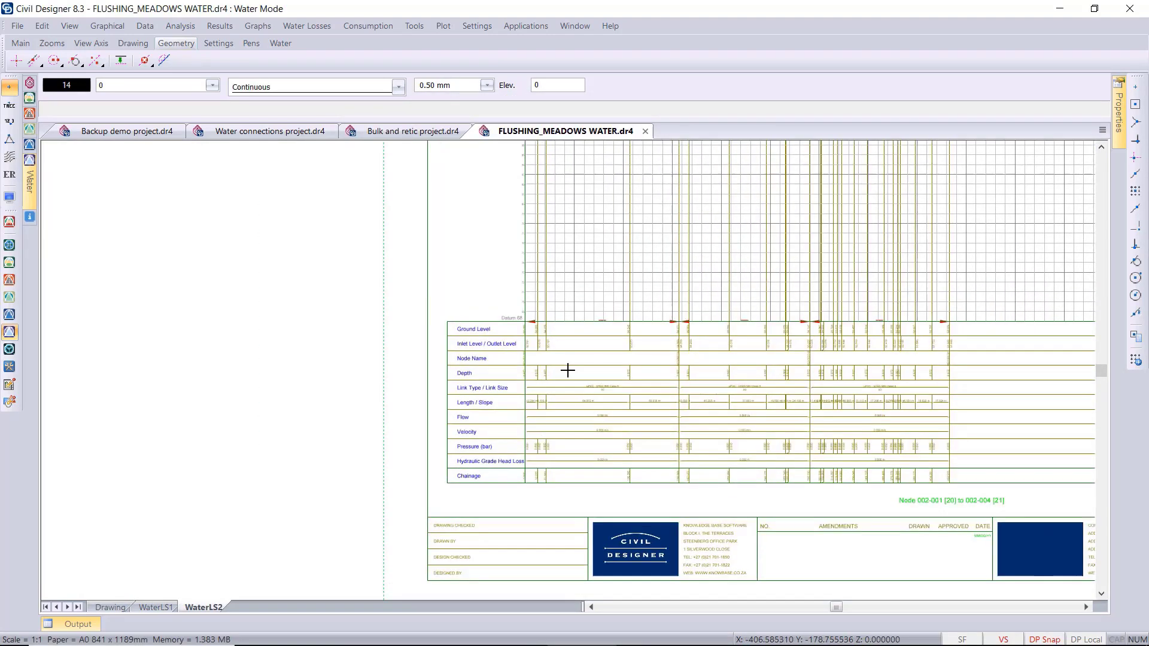
scroll(567, 371, "up", 2)
scroll(646, 367, "up", 2)
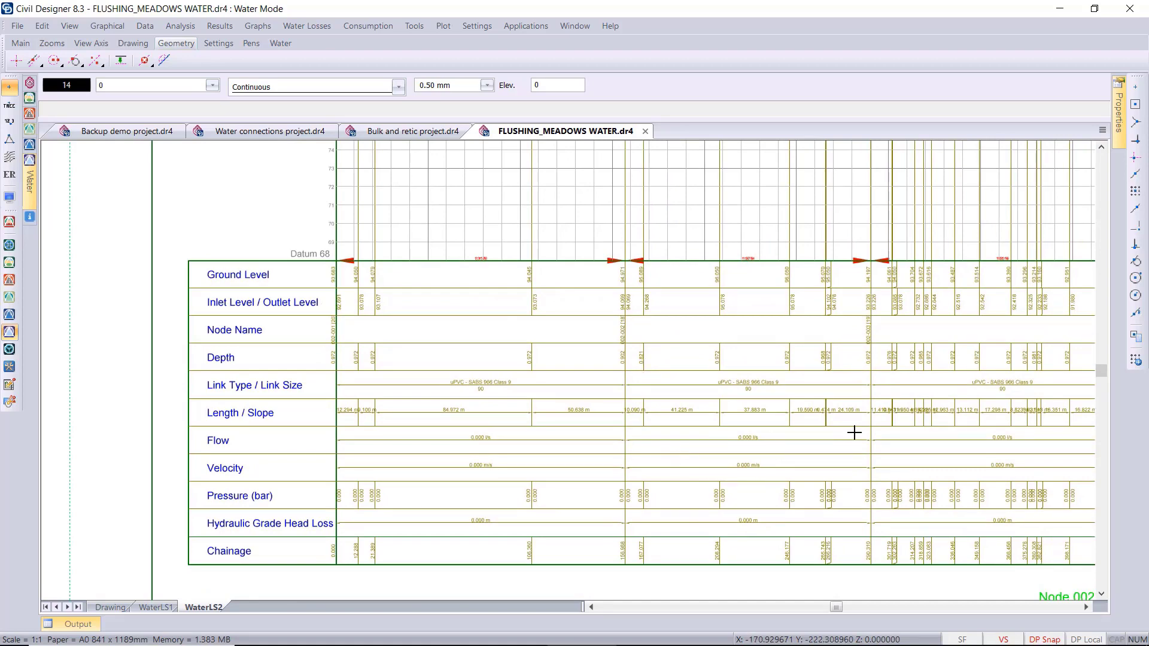
scroll(565, 368, "down", 4)
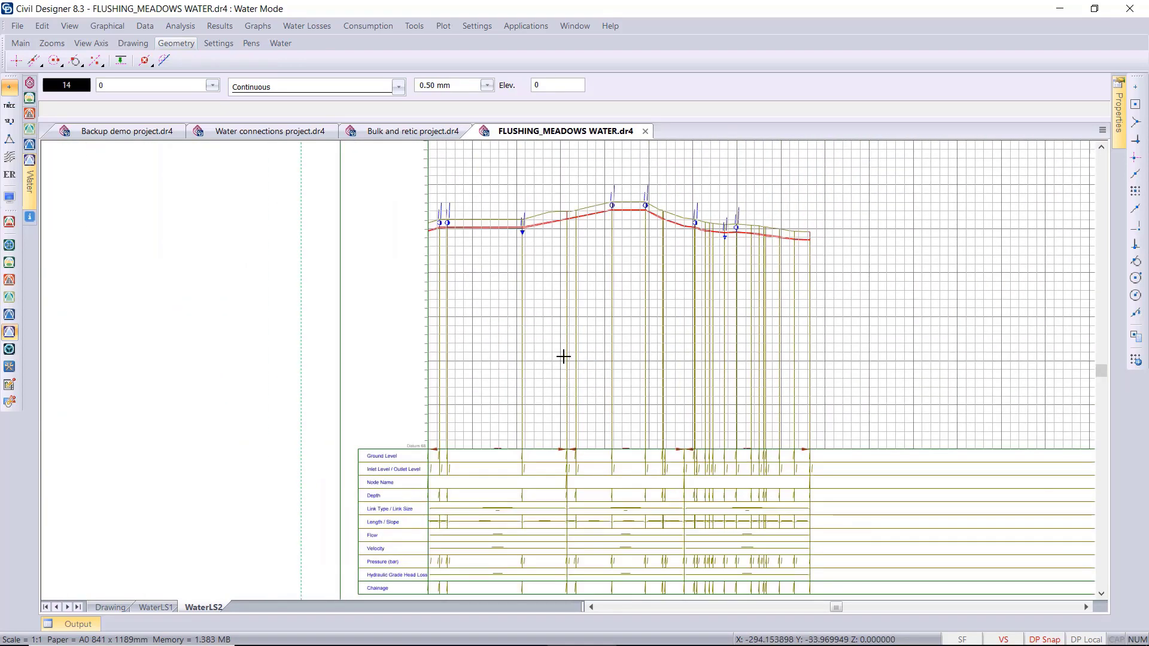
scroll(565, 369, "up", 6)
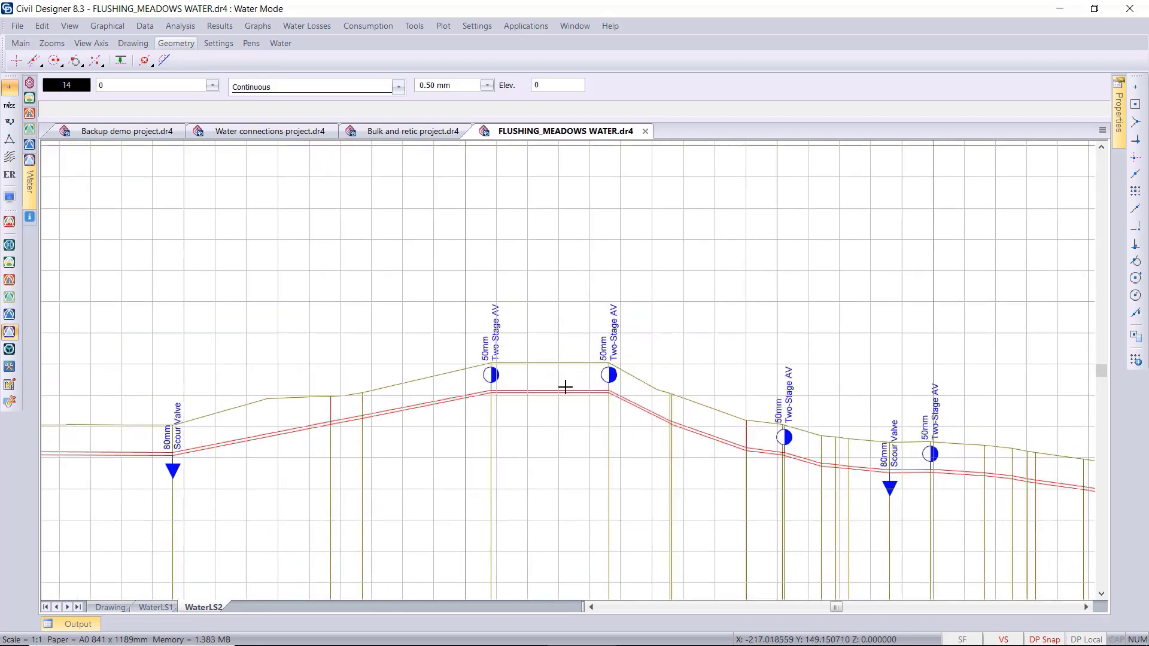
scroll(566, 387, "up", 1)
middle_click_drag(534, 395, 706, 413)
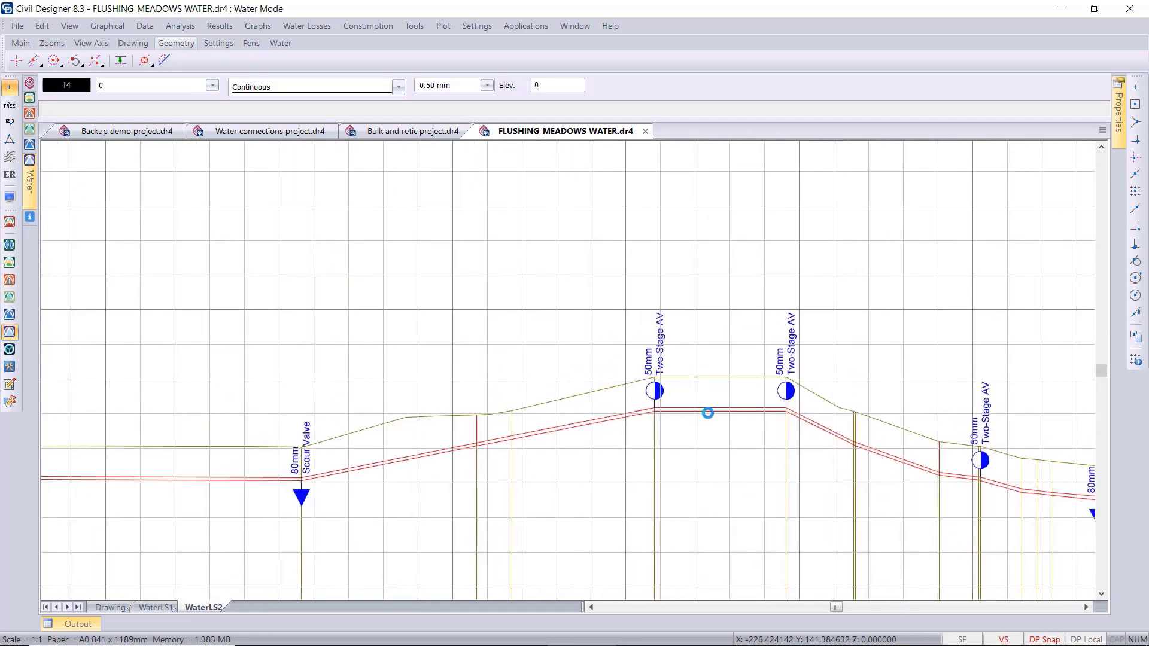